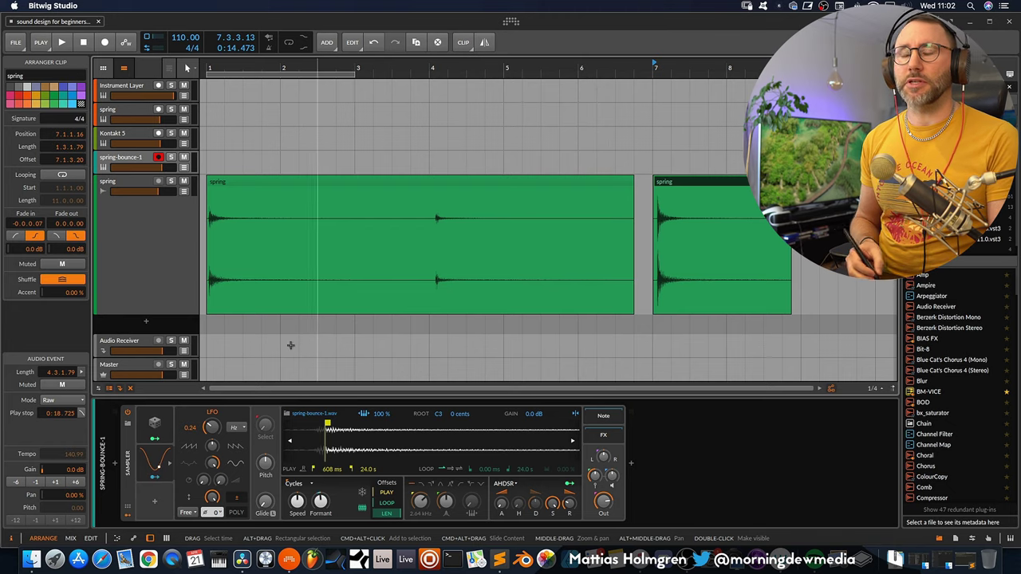
# - Create a new instrument track with an empty Sampler loaded
pyautogui.doubleClick(146, 324)
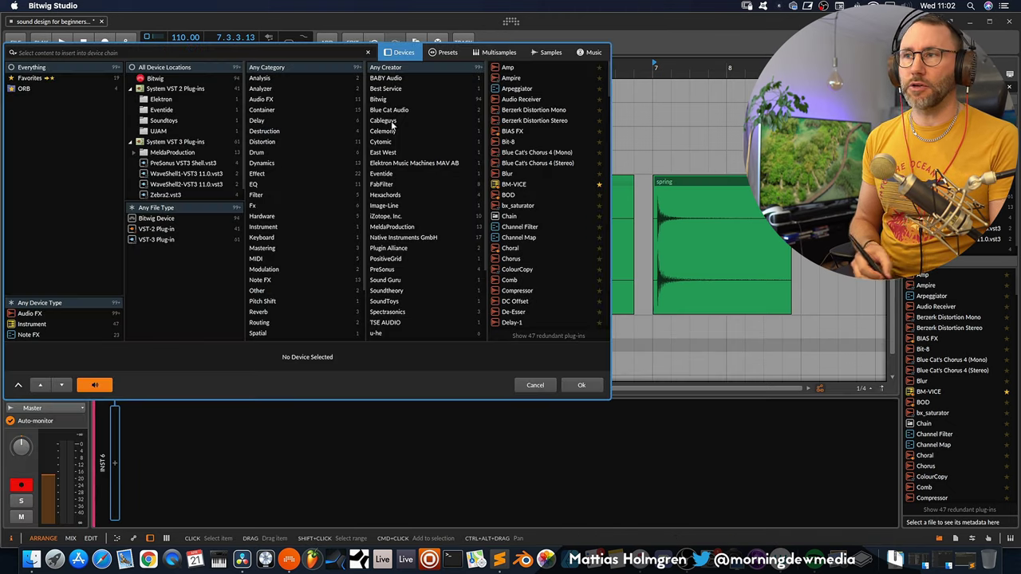
pyautogui.write('sampler')
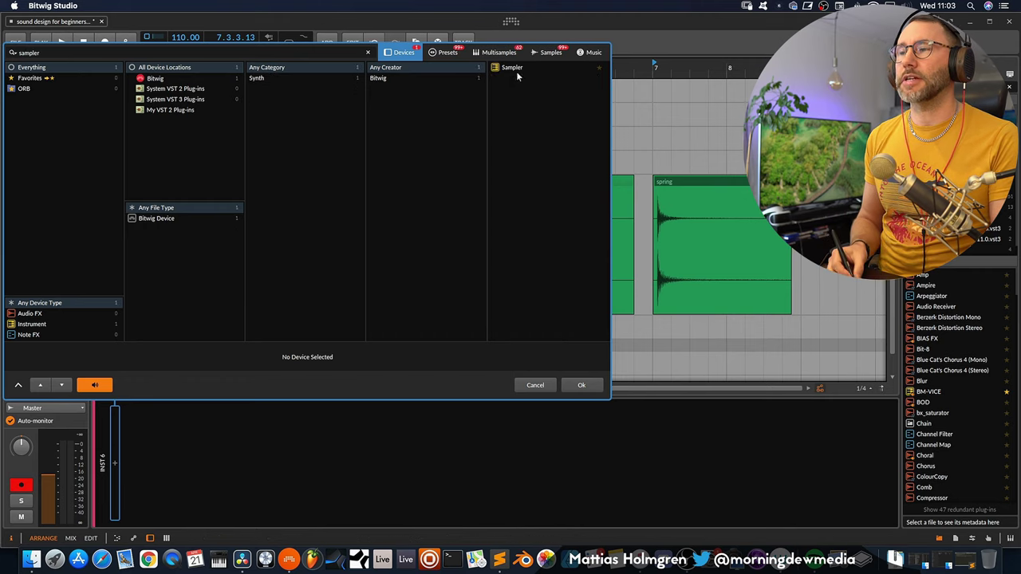
pyautogui.click(514, 68)
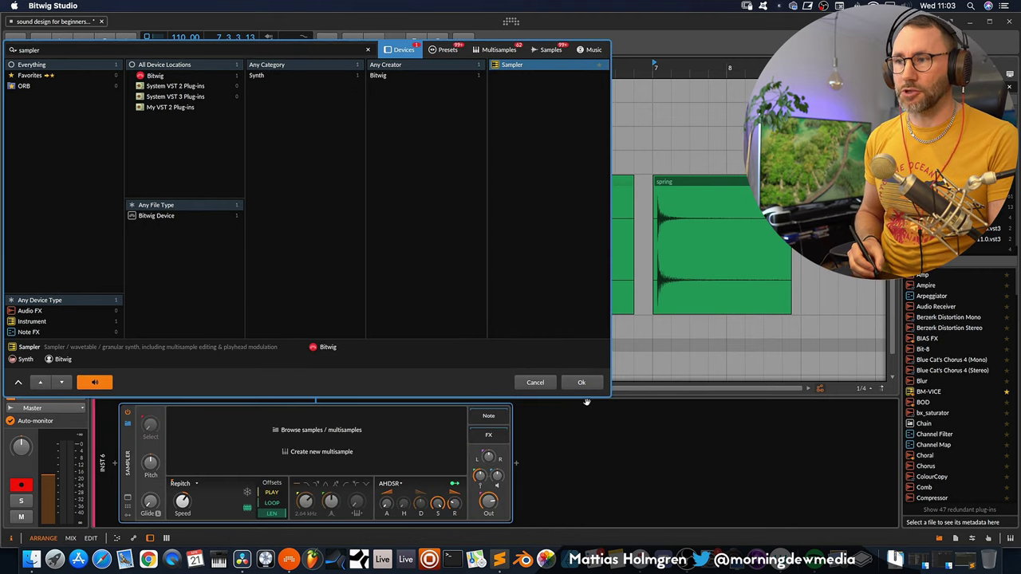
pyautogui.press('Return')
# - Load spring-bounce-2.wav into the Sampler, with playback starting at 120 ms
pyautogui.moveTo(693, 186); pyautogui.dragTo(495, 327)
pyautogui.click(736, 182)
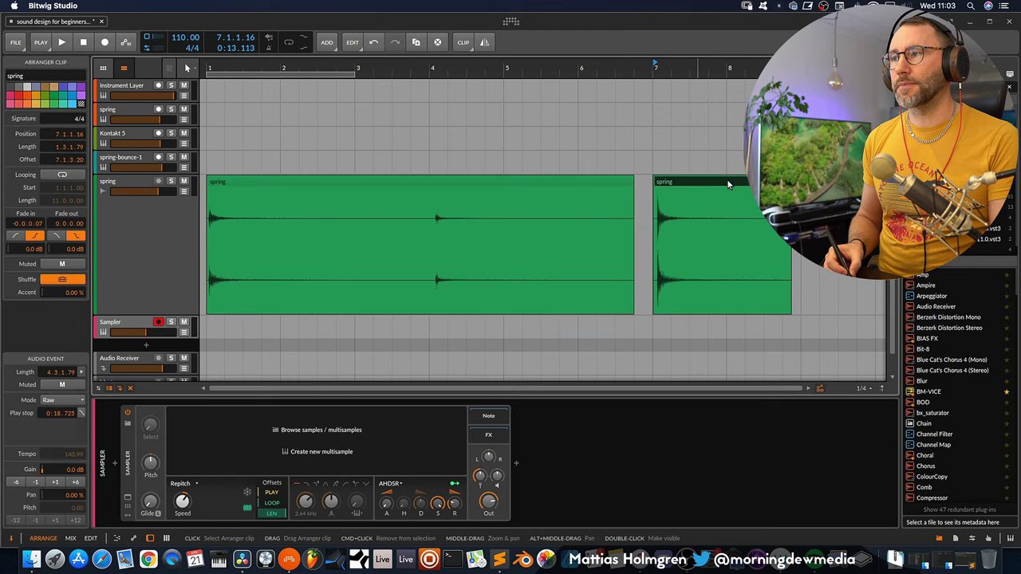
pyautogui.moveTo(332, 443); pyautogui.dragTo(333, 444)
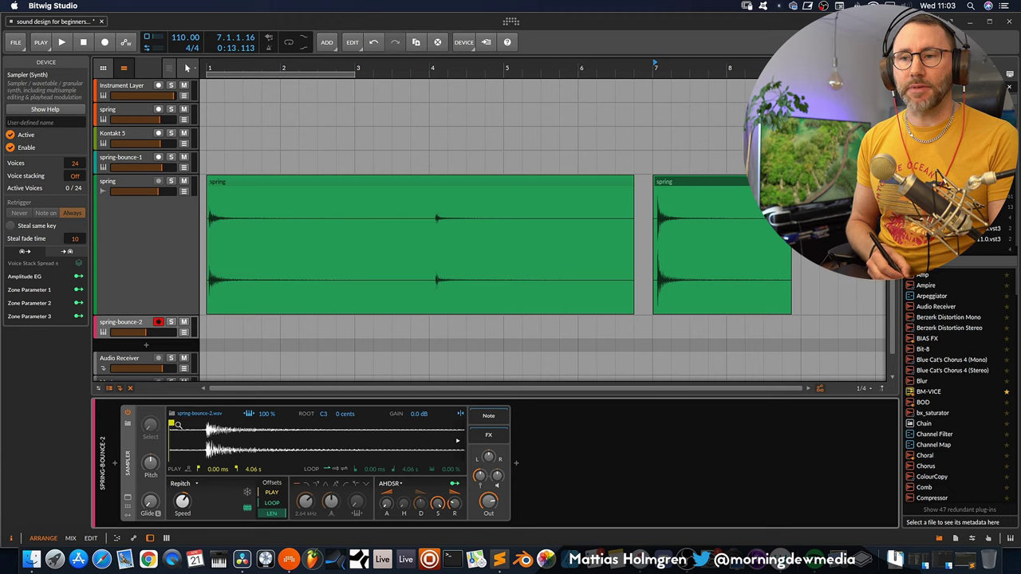
pyautogui.moveTo(171, 423); pyautogui.dragTo(203, 424)
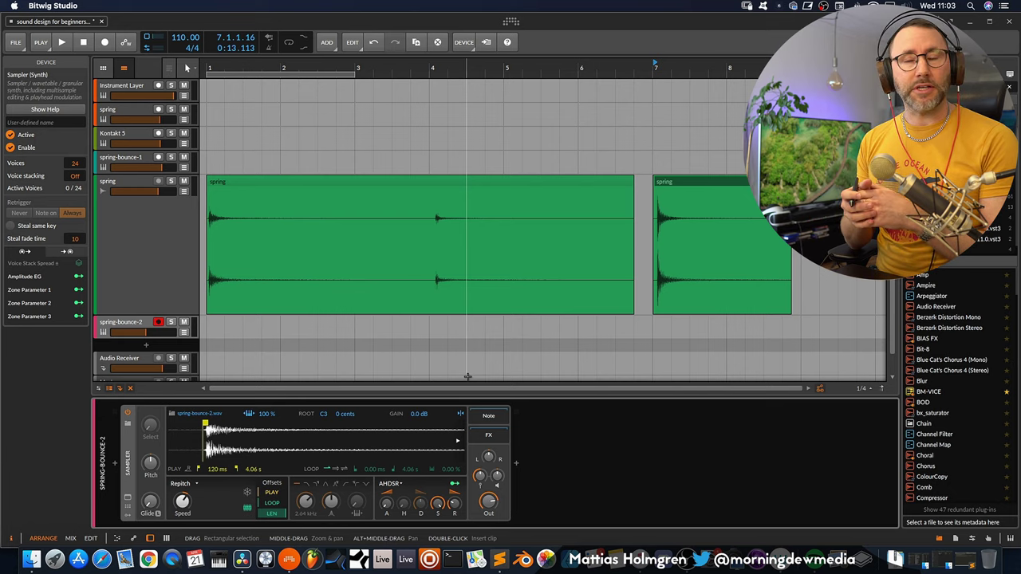
pyautogui.click(191, 484)
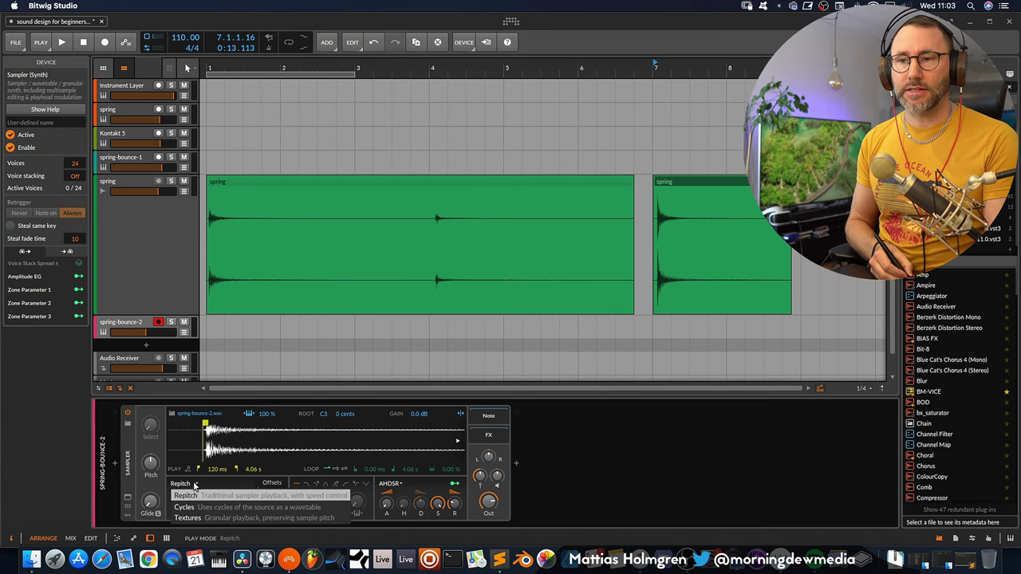
pyautogui.click(195, 486)
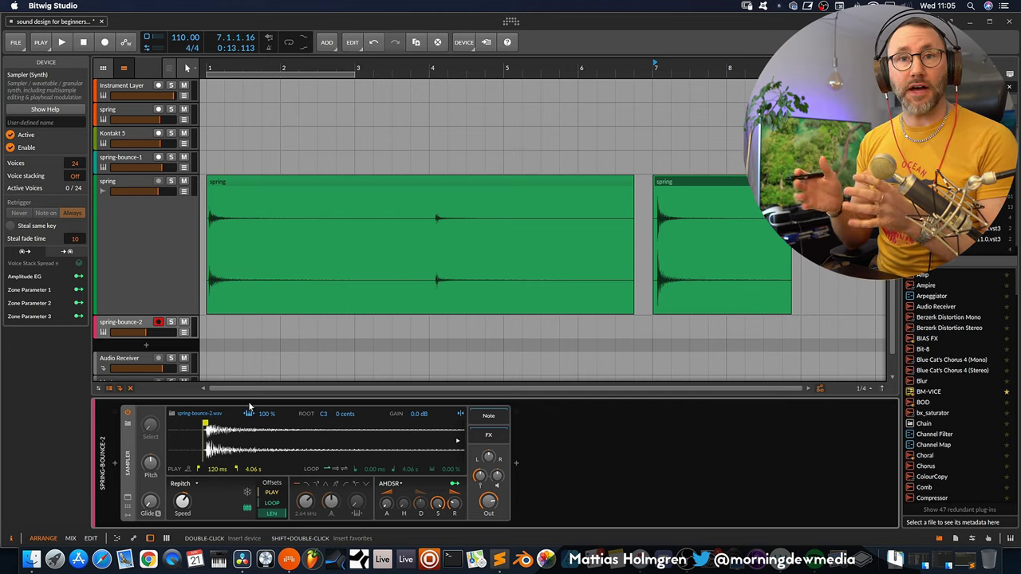
# - Change the Sampler's playback mode from Repitch to Cycles
pyautogui.click(196, 485)
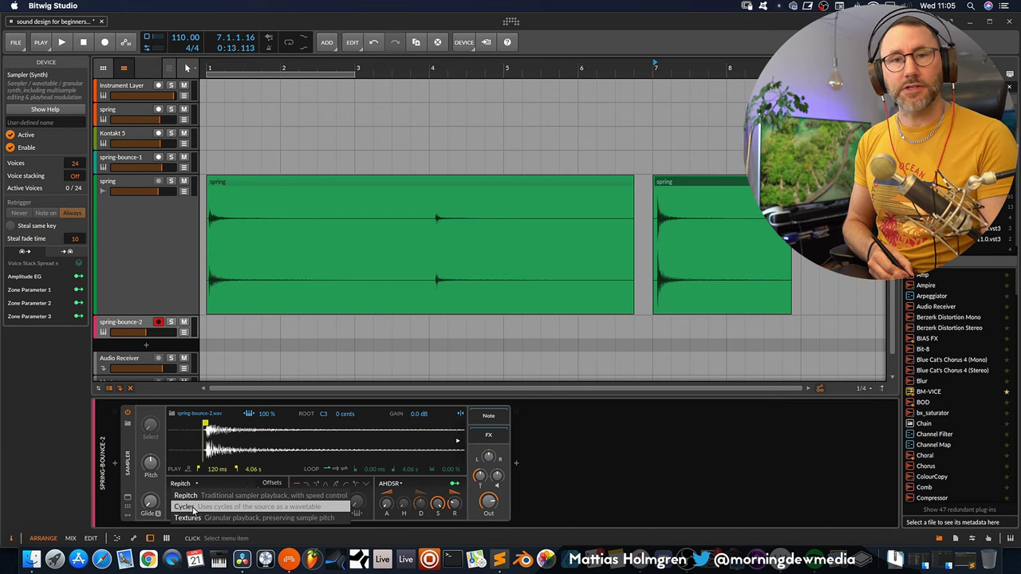
pyautogui.click(186, 508)
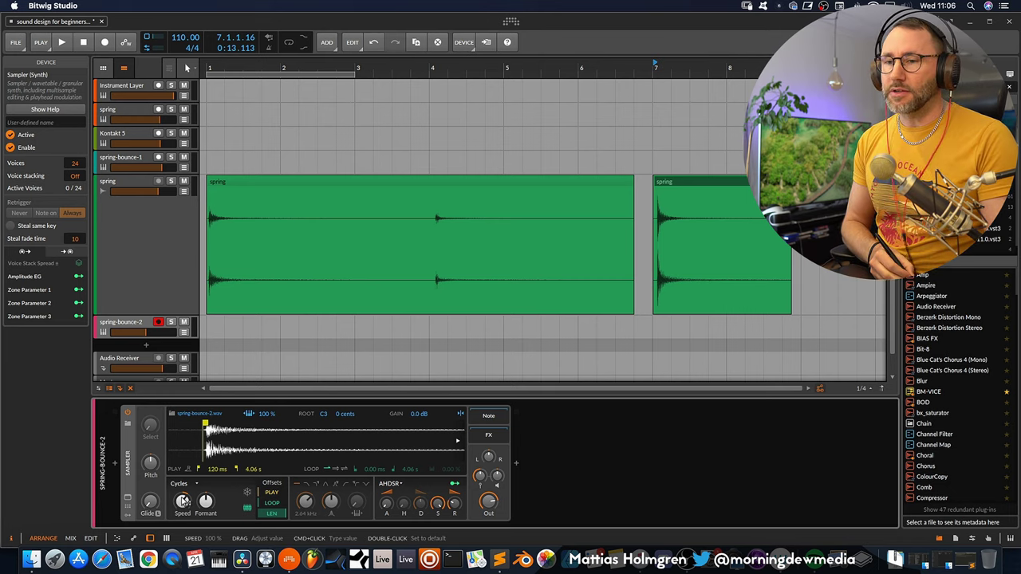
# - Lower the Cycles Speed to about 91 %, shift the Formant, and show the modulator slots
pyautogui.moveTo(182, 501); pyautogui.dragTo(183, 533)
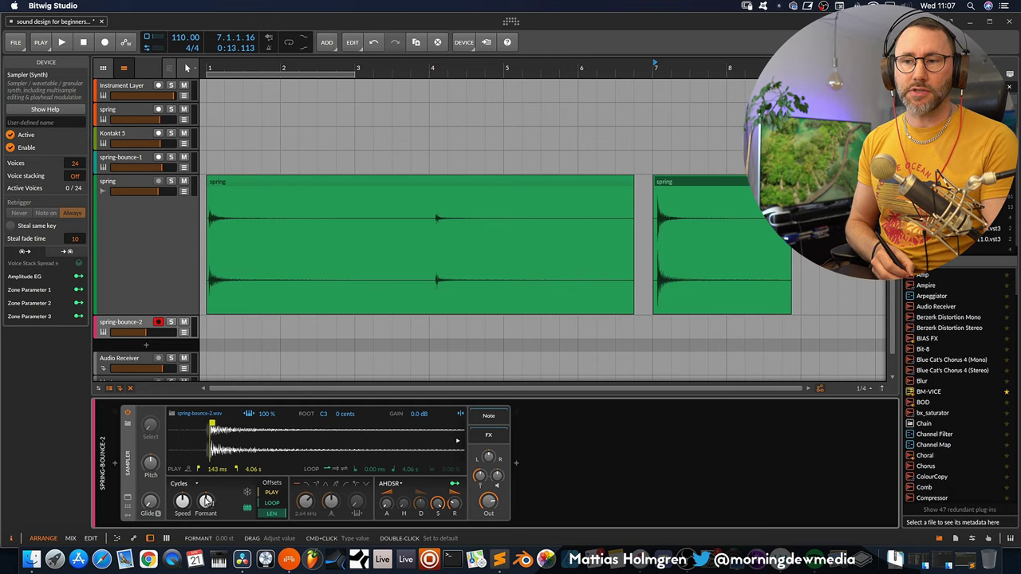
pyautogui.moveTo(206, 501)
pyautogui.mouseDown()
pyautogui.moveTo(206, 492)
pyautogui.moveTo(206, 517)
pyautogui.mouseUp()
pyautogui.click(127, 516)
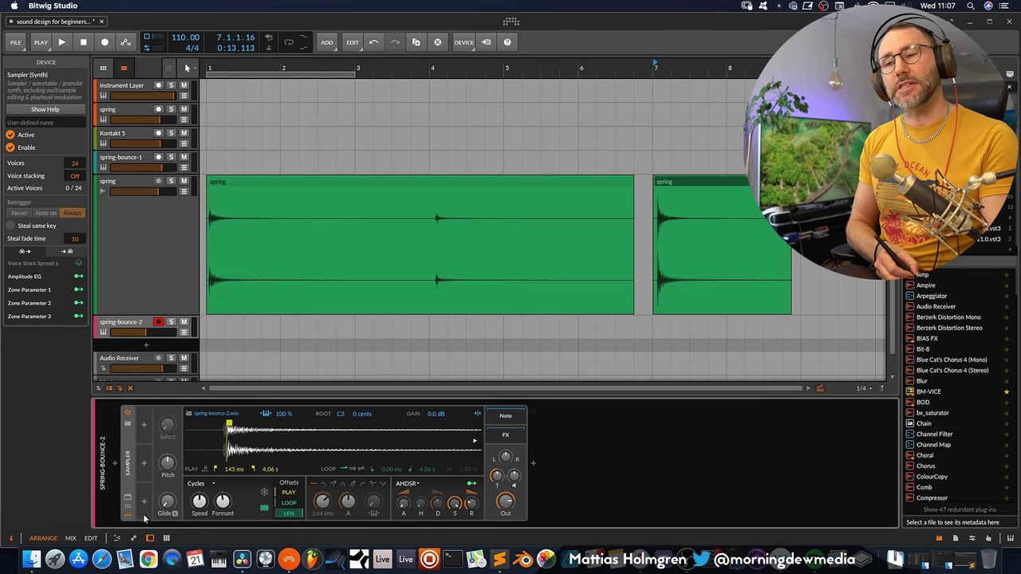
# - Add a Classic LFO to the Sampler and route it to Formant
pyautogui.click(145, 429)
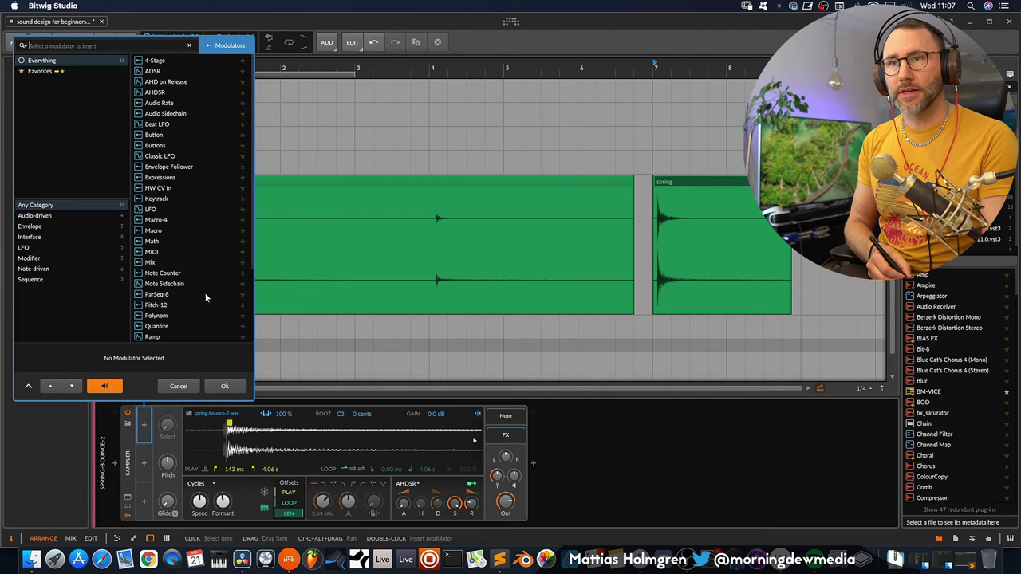
pyautogui.click(167, 156)
pyautogui.doubleClick(167, 156)
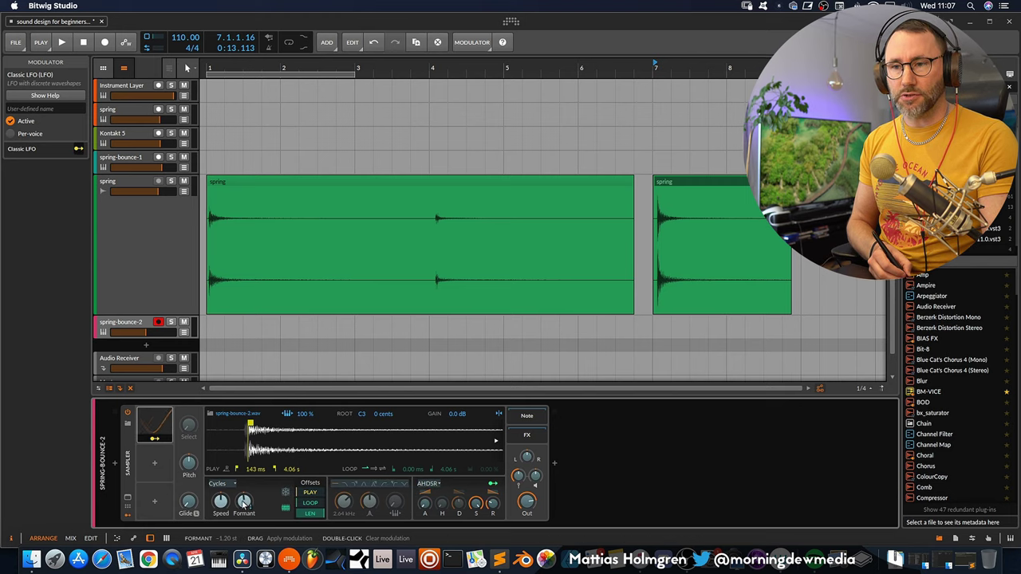
pyautogui.moveTo(242, 499); pyautogui.dragTo(240, 492)
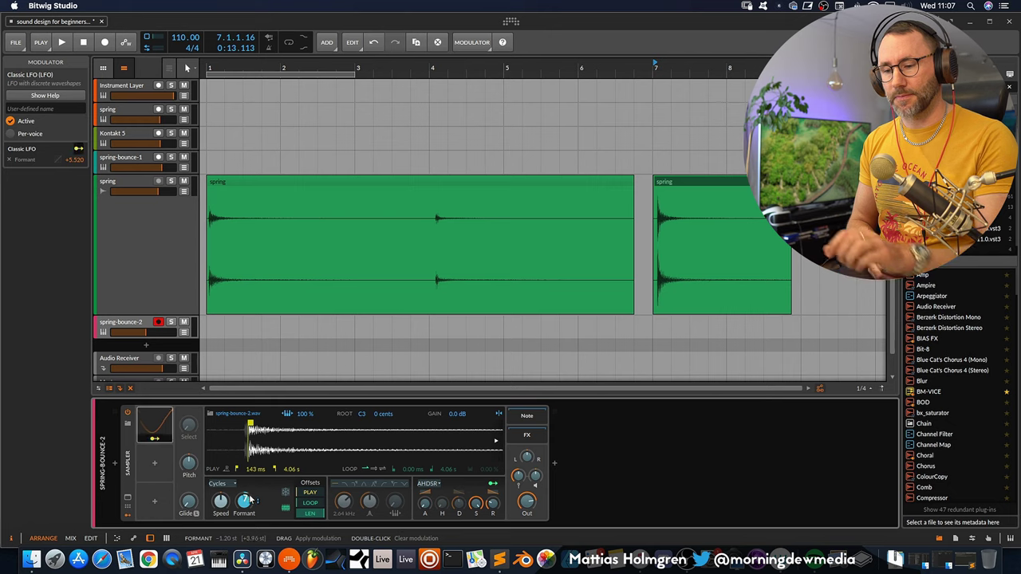
pyautogui.click(160, 432)
# - Set the Classic LFO to 0.41 Hz rate with 62 % amount
pyautogui.click(160, 432)
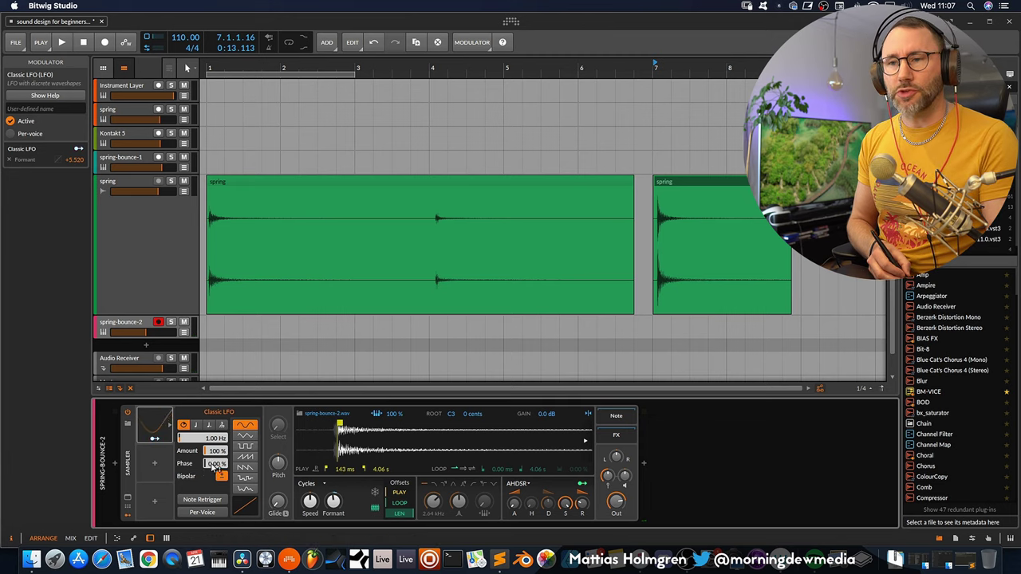
pyautogui.moveTo(215, 450); pyautogui.dragTo(215, 461)
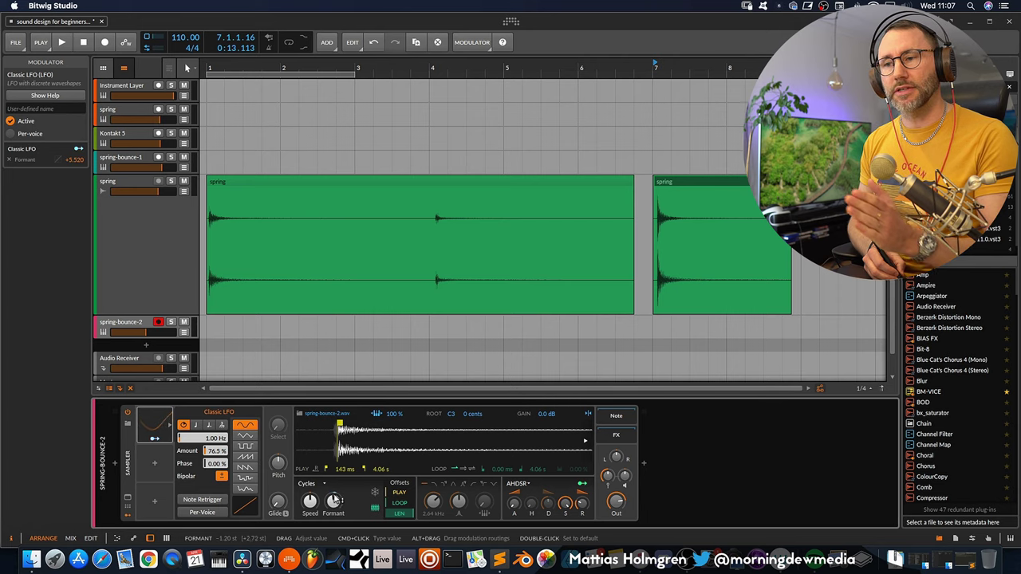
pyautogui.moveTo(215, 450); pyautogui.dragTo(209, 463)
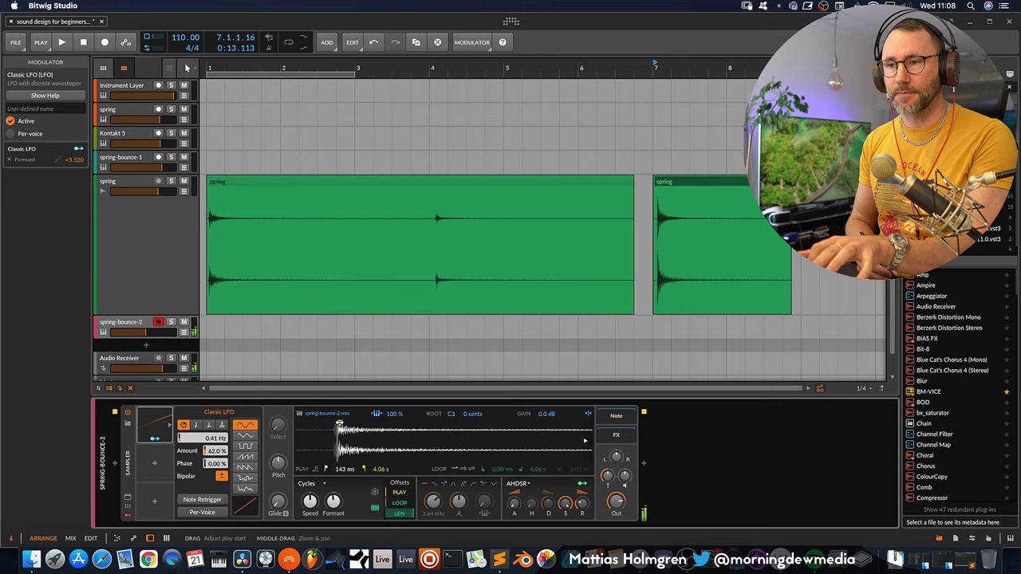
# - Nudge the Sampler's play-start marker later until playback starts around 180 ms
pyautogui.moveTo(339, 423); pyautogui.dragTo(344, 423)
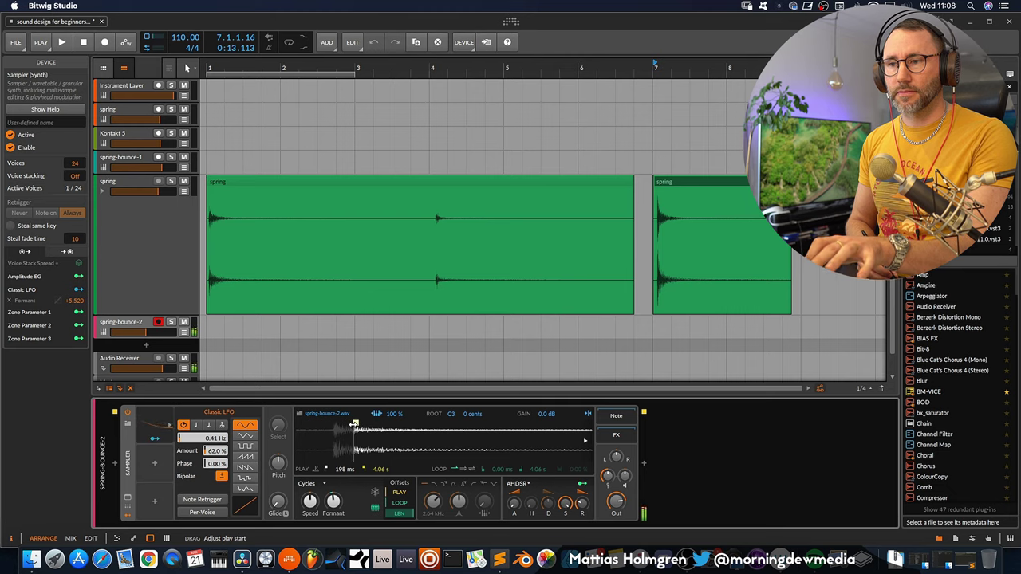
pyautogui.moveTo(353, 424); pyautogui.dragTo(345, 422)
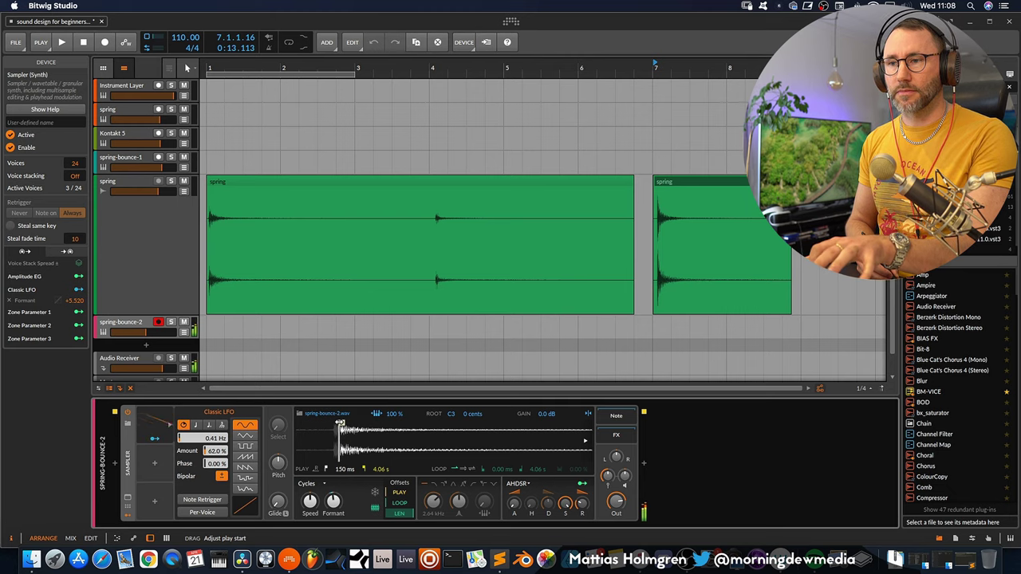
pyautogui.moveTo(338, 423); pyautogui.dragTo(339, 422)
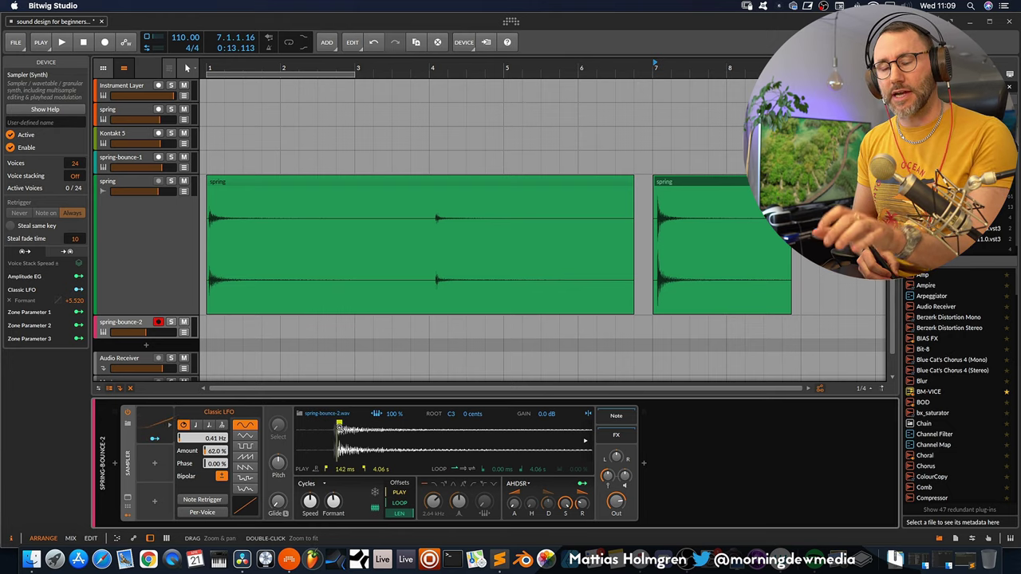
pyautogui.moveTo(339, 423); pyautogui.dragTo(357, 429)
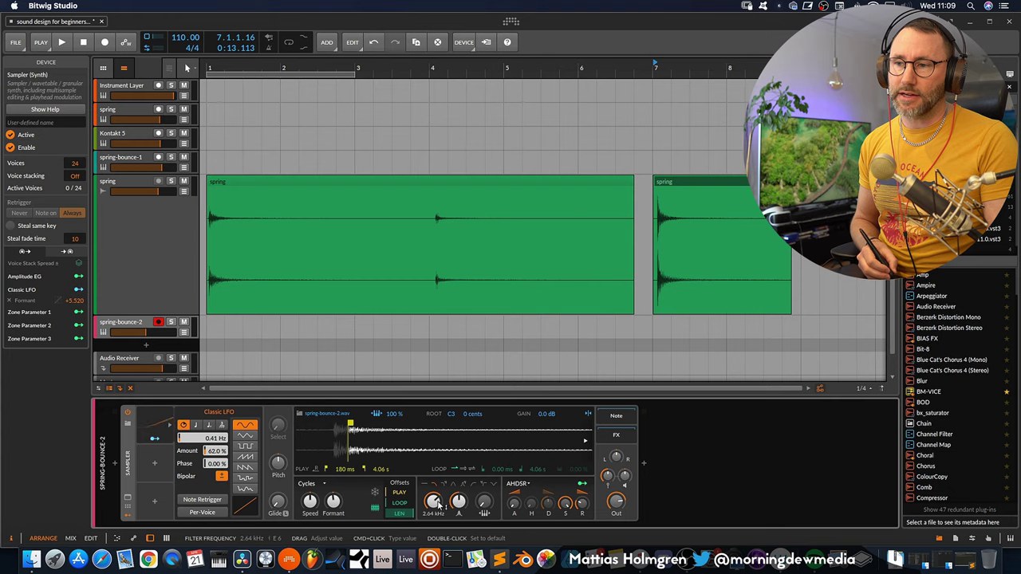
# - Raise the Sampler's filter cutoff and insert an EQ+ after the Sampler
pyautogui.moveTo(432, 503); pyautogui.dragTo(432, 479)
pyautogui.click(644, 462)
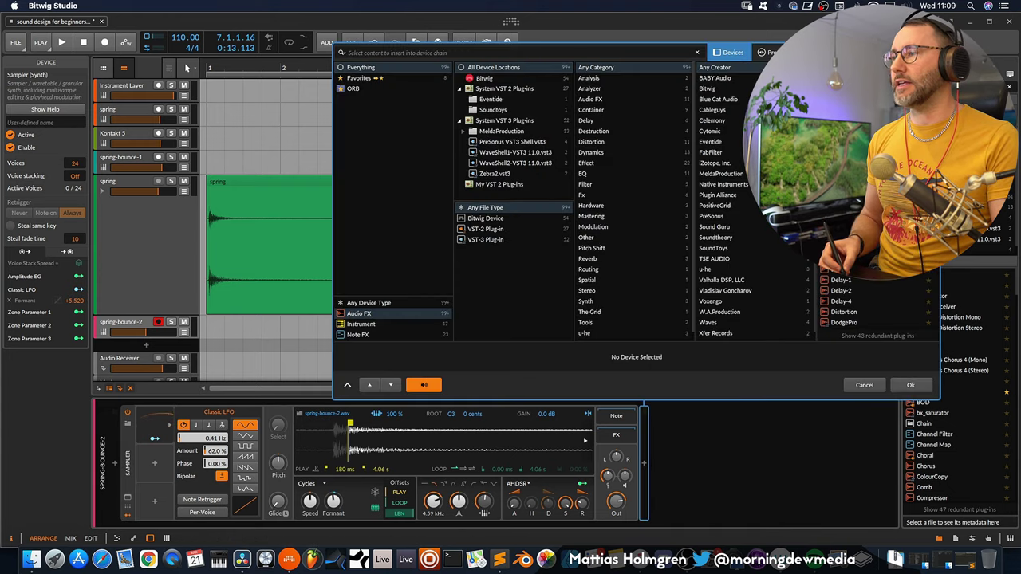
pyautogui.scroll(-3, 874, 303)
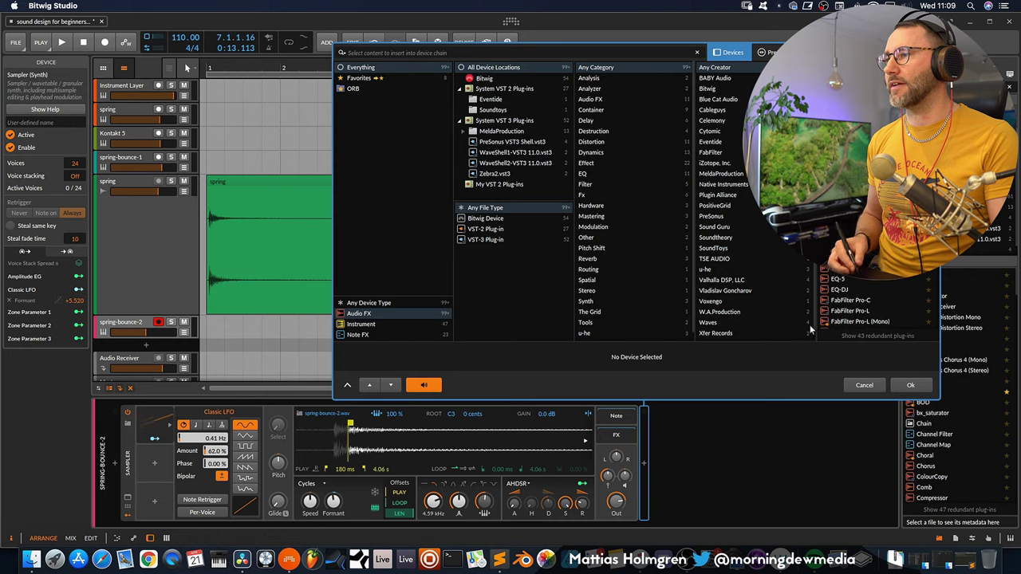
pyautogui.click(846, 259)
pyautogui.click(918, 383)
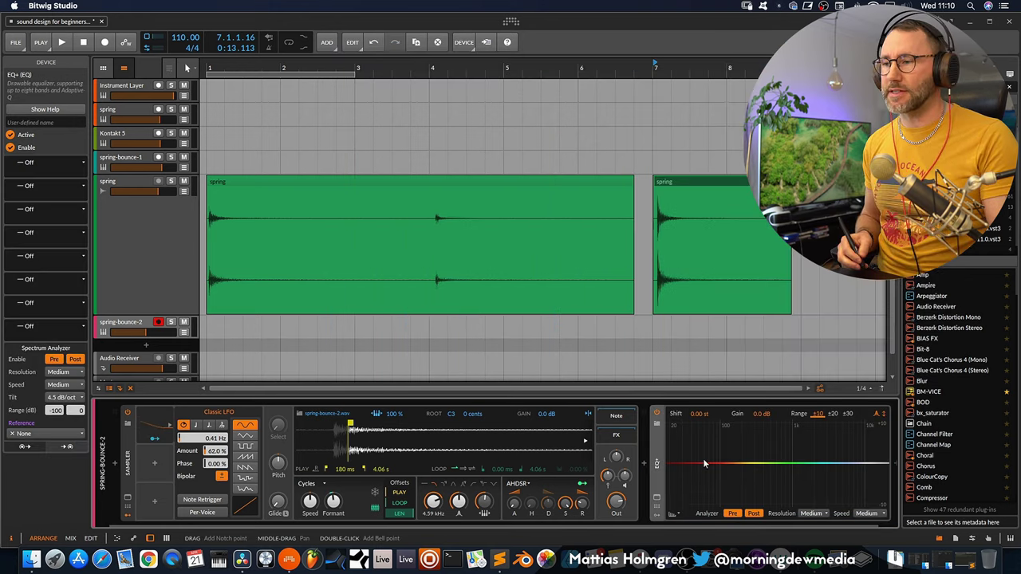
# - Set the filter cutoff to 4.86 kHz and add an EQ+ low-cut at 31.4 Hz
pyautogui.hscroll(1, 683, 521)
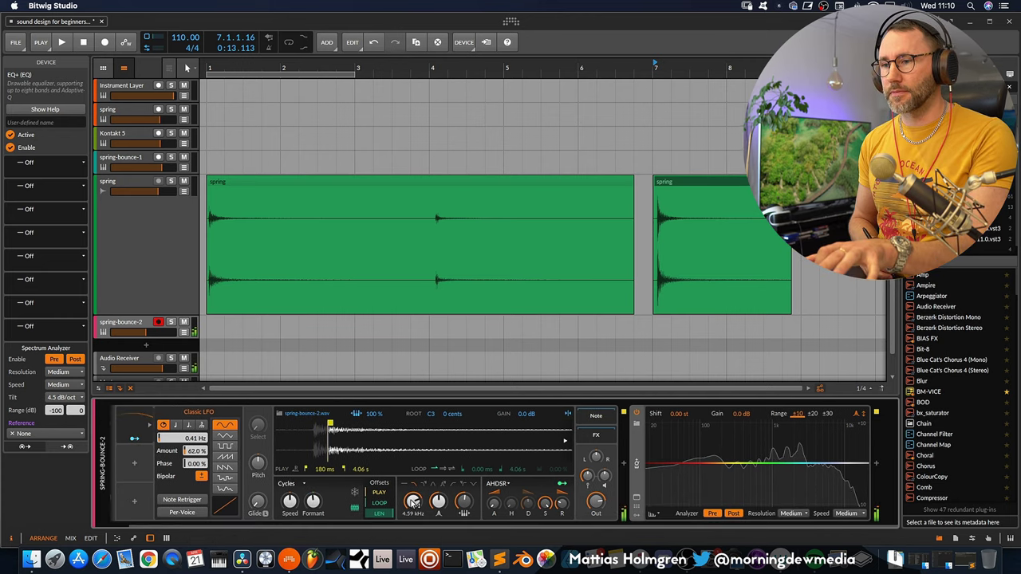
pyautogui.moveTo(412, 500); pyautogui.dragTo(423, 500)
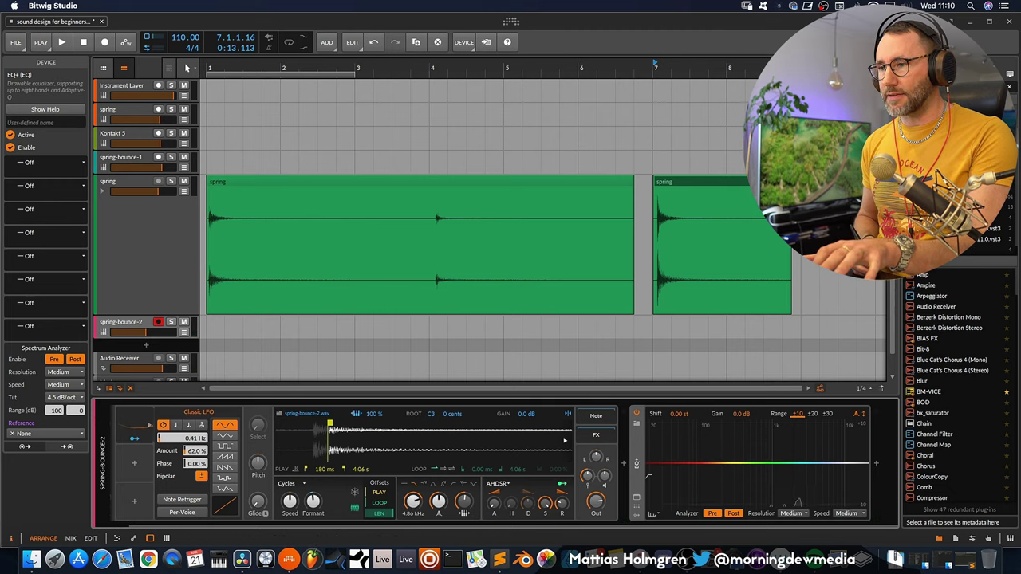
pyautogui.doubleClick(652, 460)
pyautogui.moveTo(653, 461); pyautogui.dragTo(663, 459)
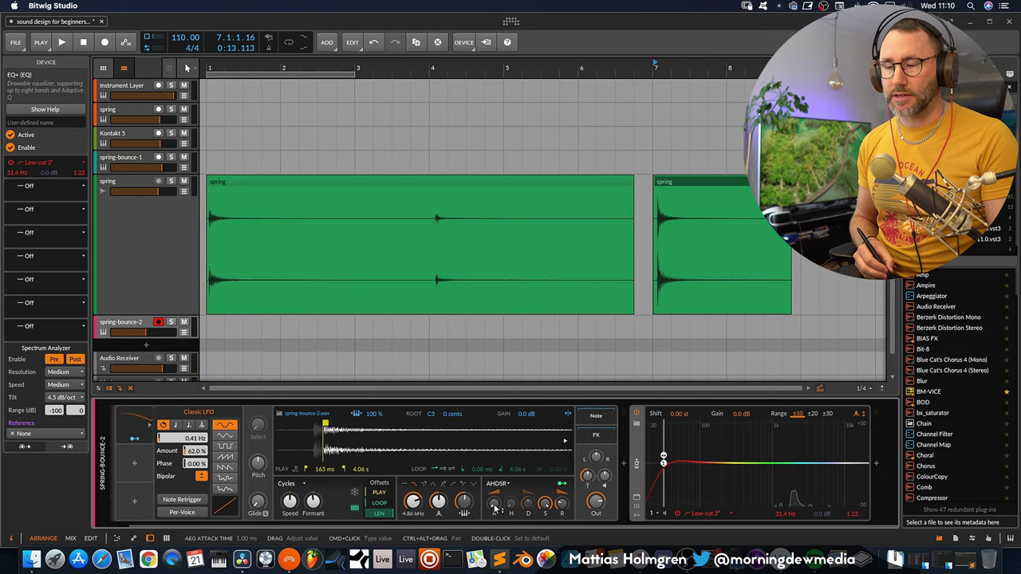
# - Set the amp envelope attack to about 151 ms and release to about 363 ms
pyautogui.moveTo(494, 505); pyautogui.dragTo(493, 502)
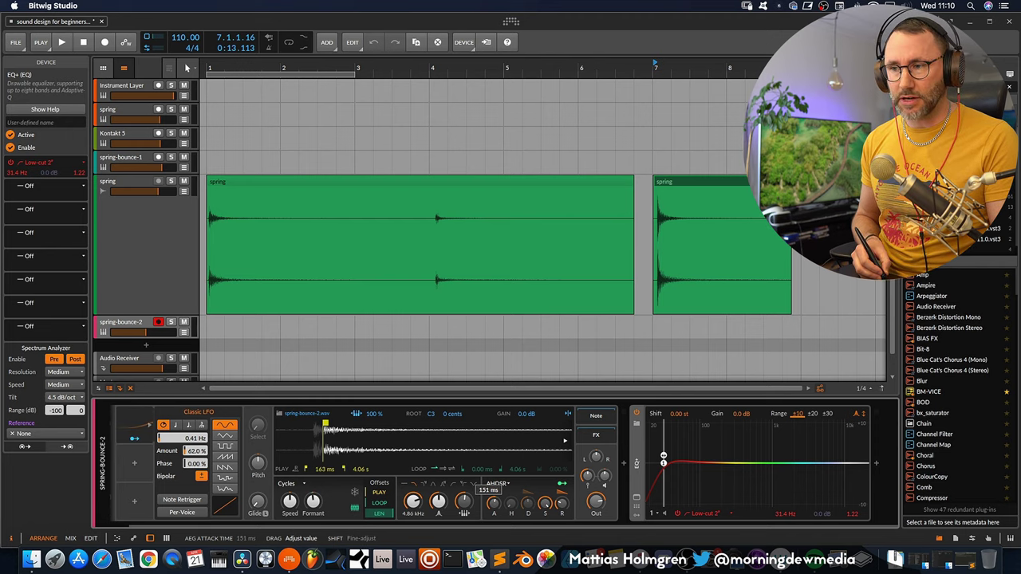
pyautogui.moveTo(562, 503); pyautogui.dragTo(562, 498)
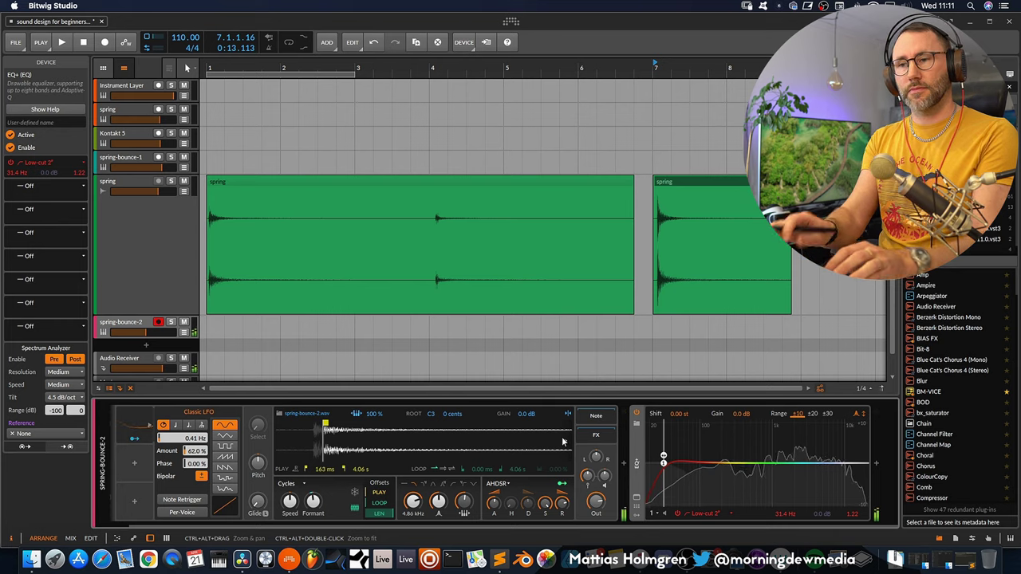
# - Add an AHDSR modulator to the Sampler and route it to Formant
pyautogui.click(134, 464)
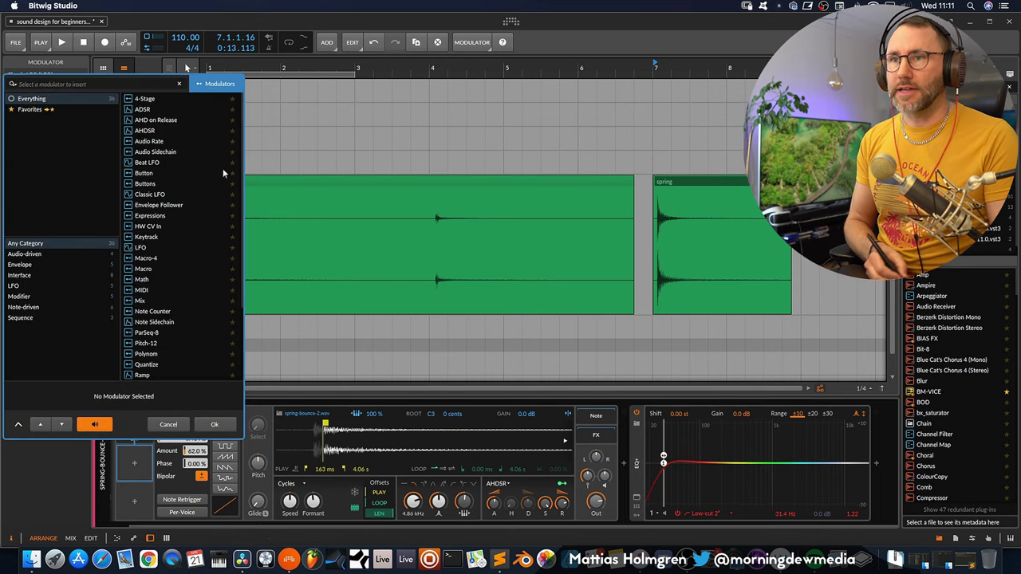
pyautogui.click(148, 131)
pyautogui.click(215, 425)
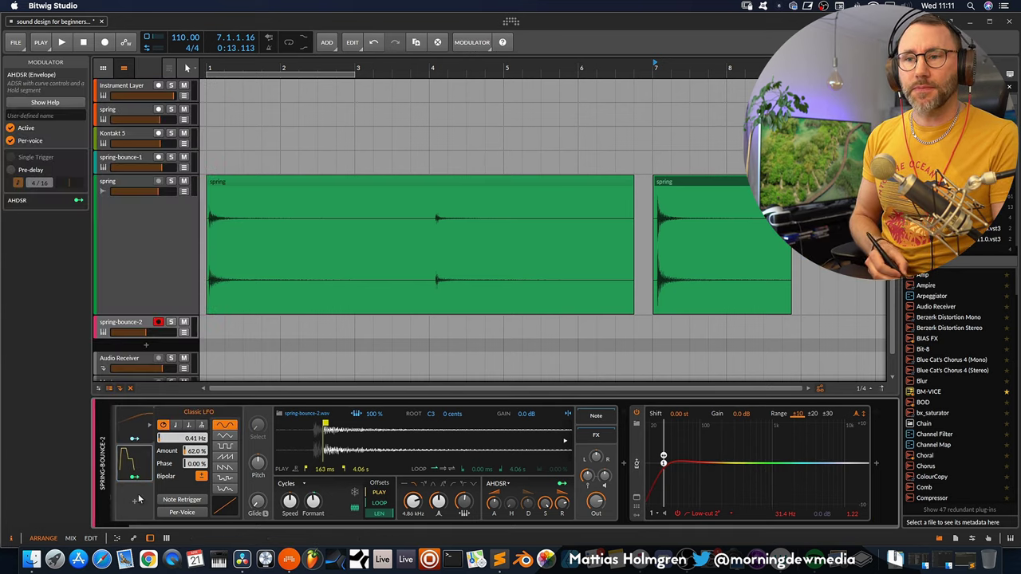
pyautogui.moveTo(138, 469); pyautogui.dragTo(313, 495)
# - Give the AHDSR a 501 ms attack and +8.880 Formant modulation amount
pyautogui.click(129, 461)
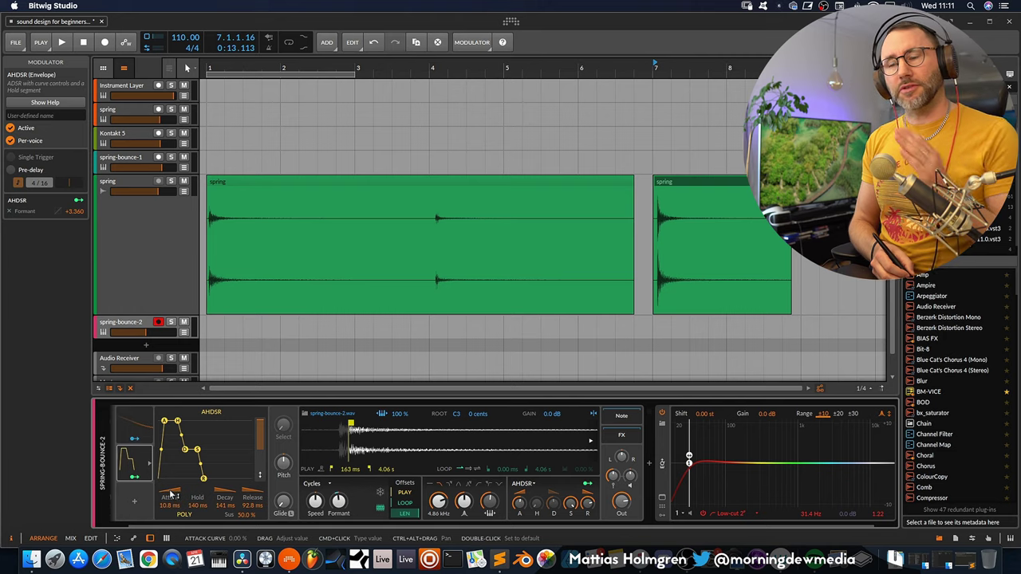
pyautogui.moveTo(165, 421); pyautogui.dragTo(257, 466)
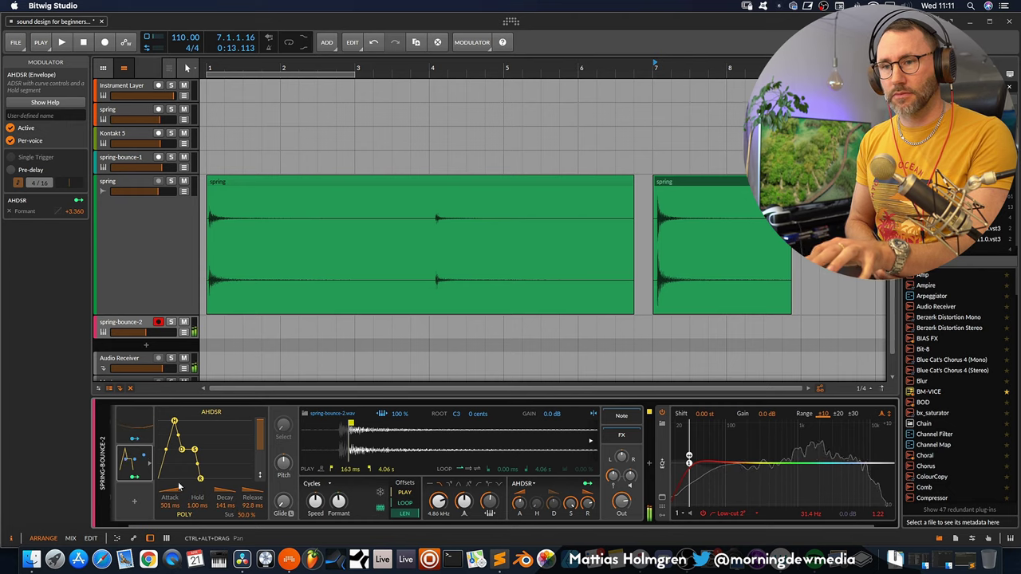
pyautogui.moveTo(338, 501); pyautogui.dragTo(342, 502)
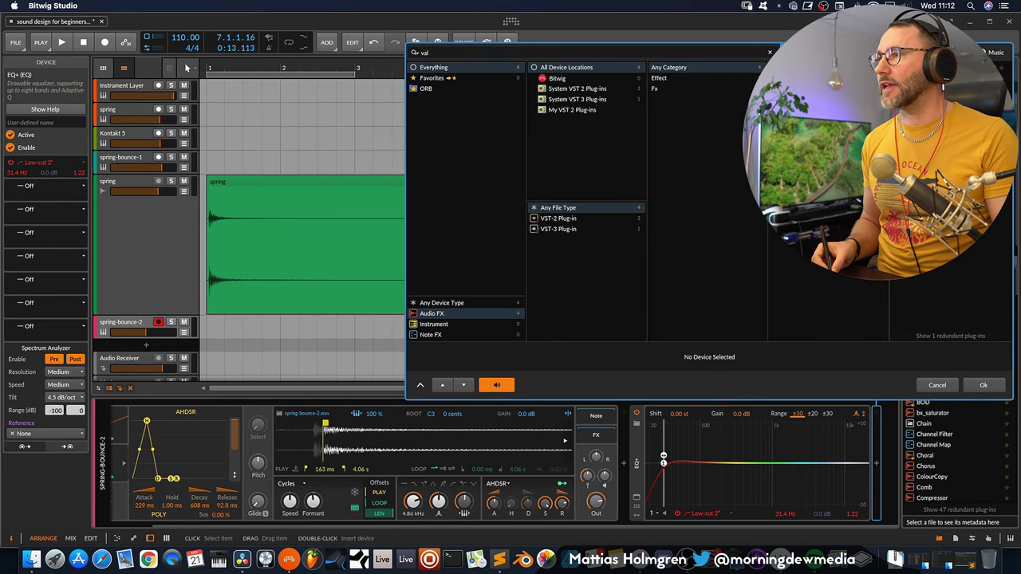
# - Insert ValhallaSupermassive after the EQ+, move its window up, and set Density to 14.7 %
pyautogui.click(978, 382)
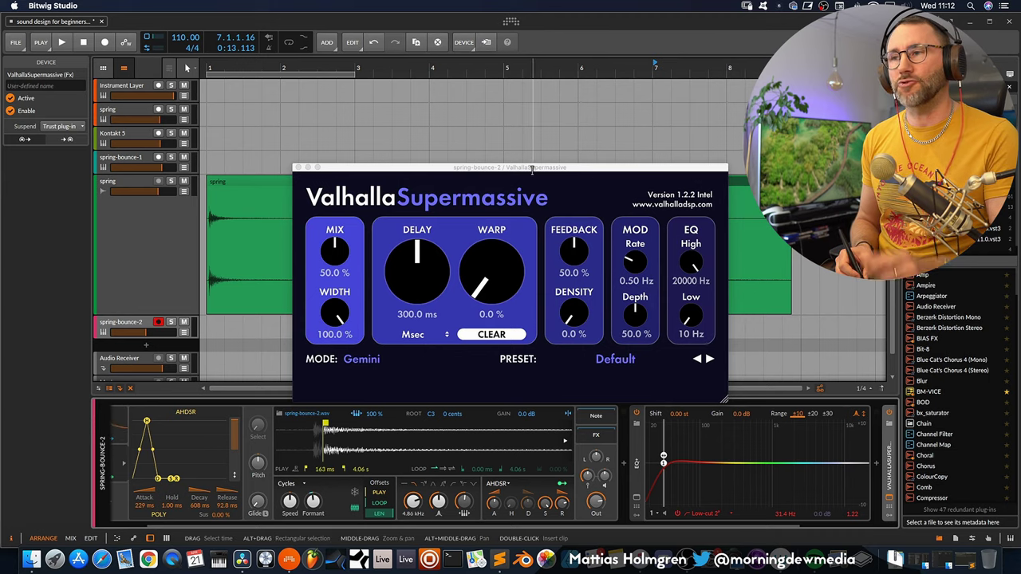
pyautogui.moveTo(533, 167); pyautogui.dragTo(449, 79)
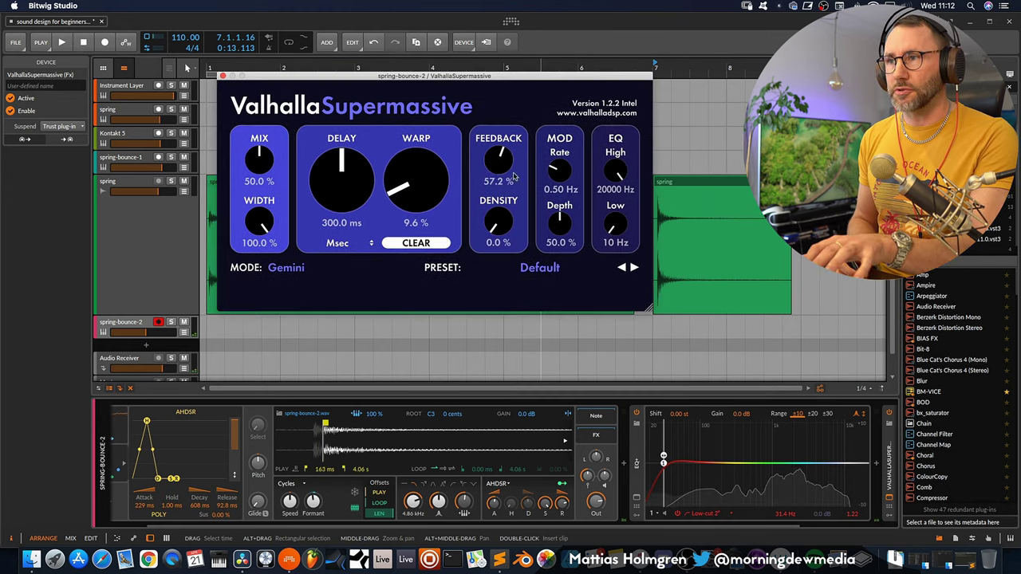
pyautogui.moveTo(498, 223); pyautogui.dragTo(497, 213)
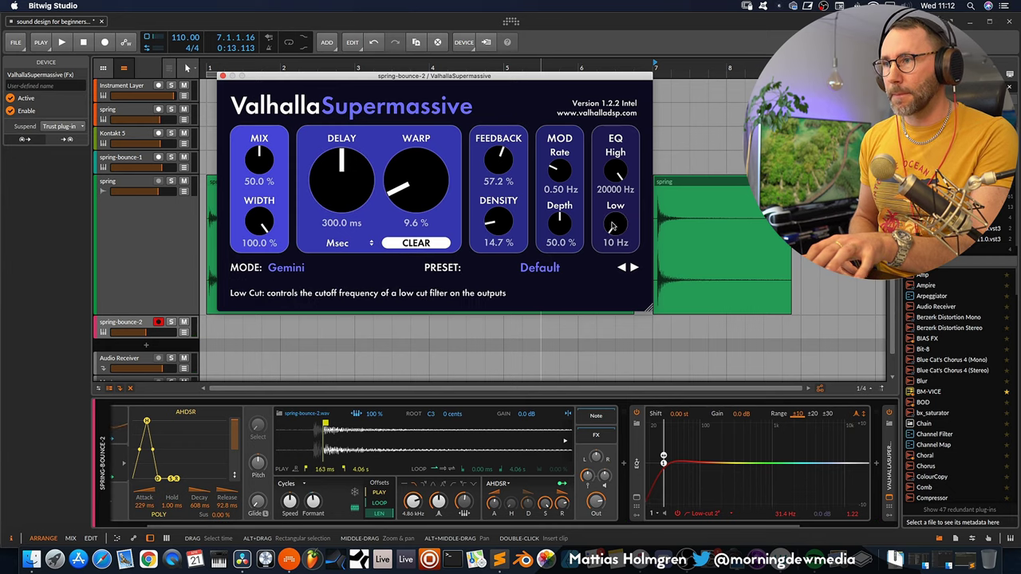
pyautogui.scroll(1, 615, 210)
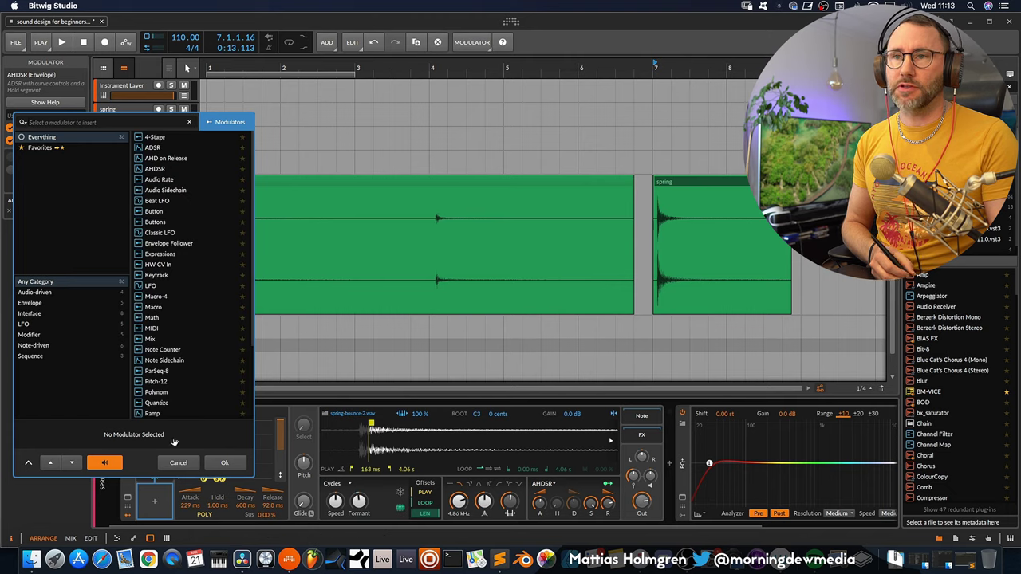
# - Add a Pressure-driven MIDI modulator opening the filter frequency by +5.000, also routed to Pitch
pyautogui.click(152, 327)
pyautogui.click(224, 463)
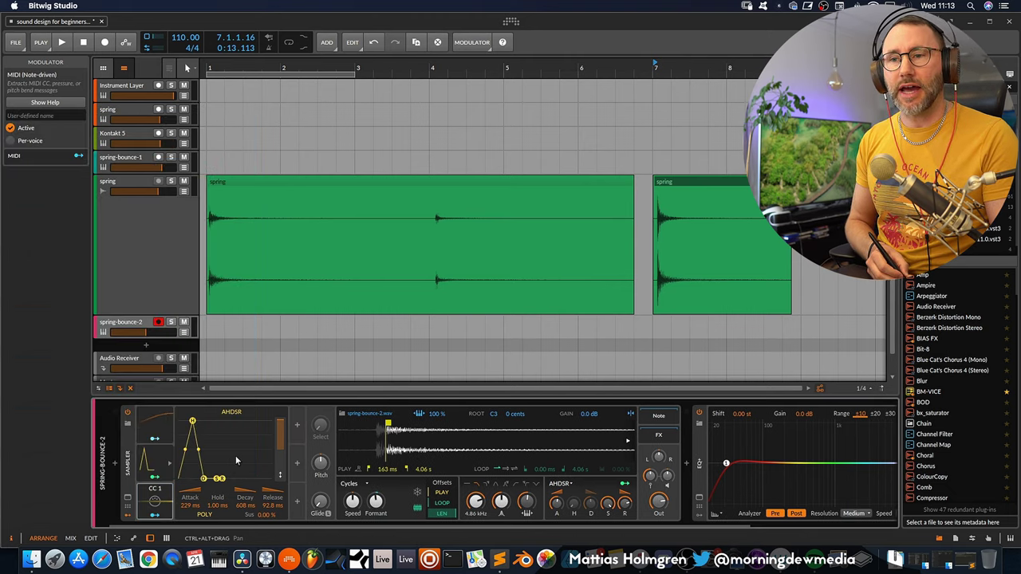
pyautogui.click(157, 500)
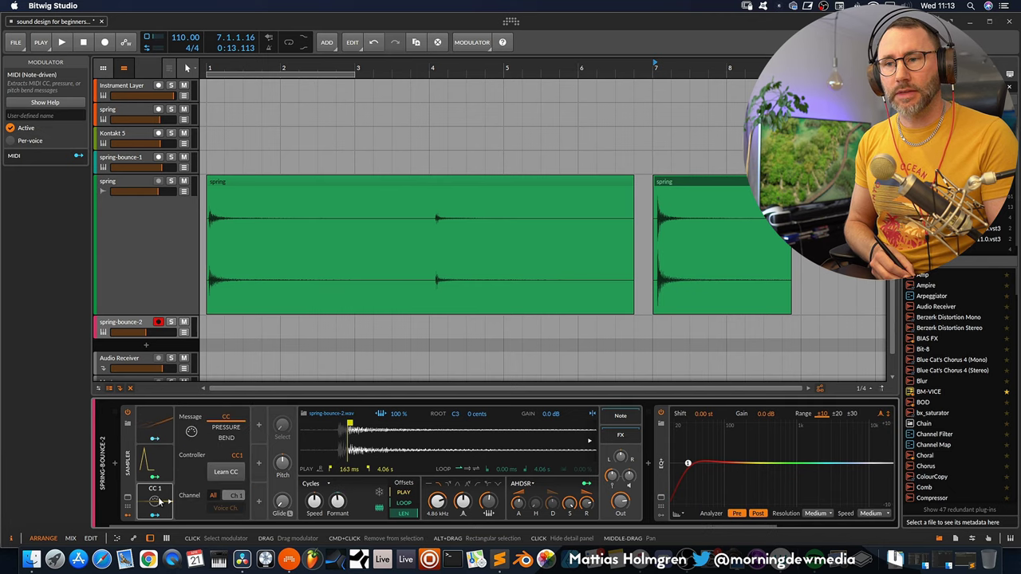
pyautogui.click(231, 429)
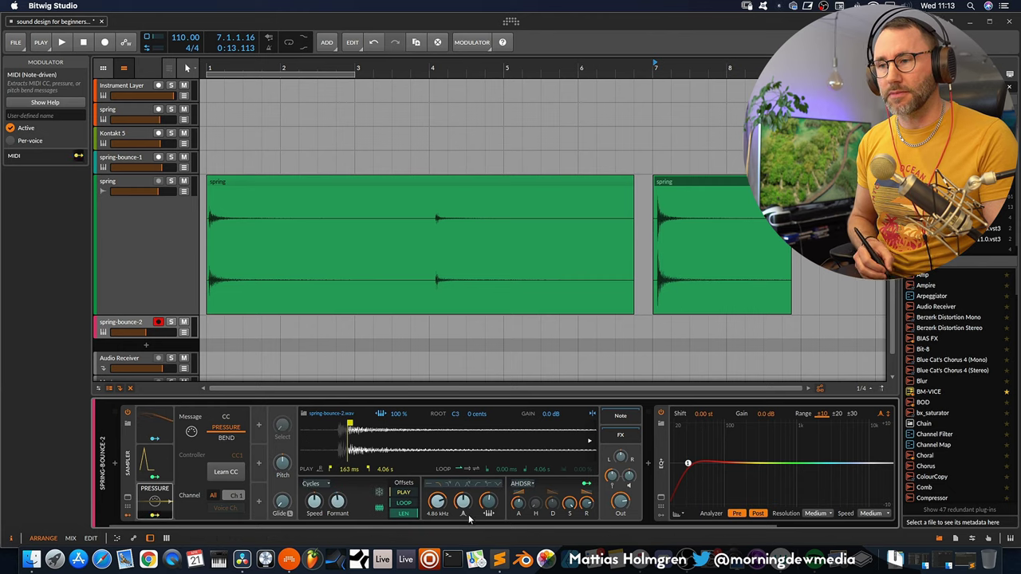
pyautogui.moveTo(431, 511); pyautogui.dragTo(432, 490)
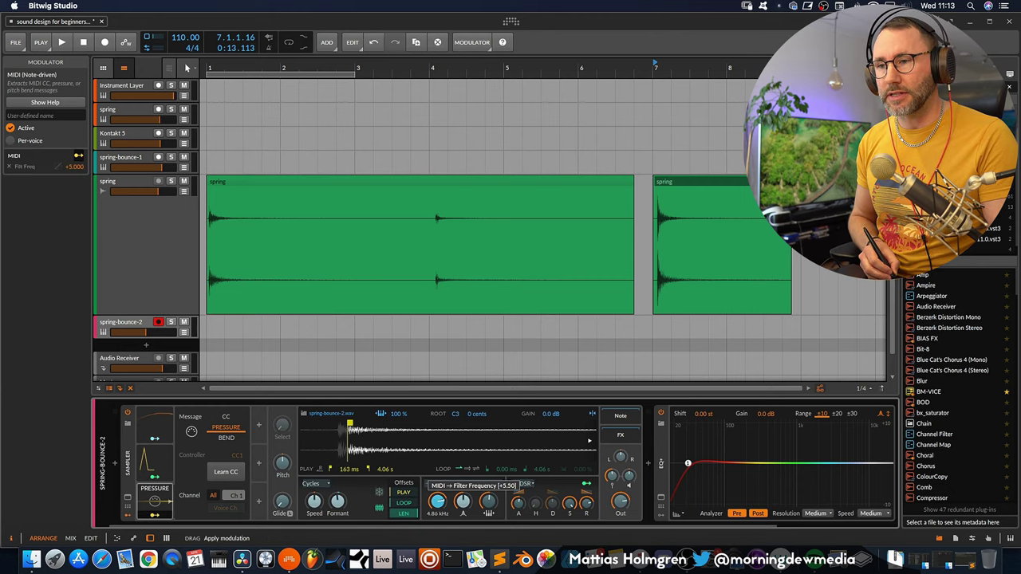
pyautogui.click(282, 465)
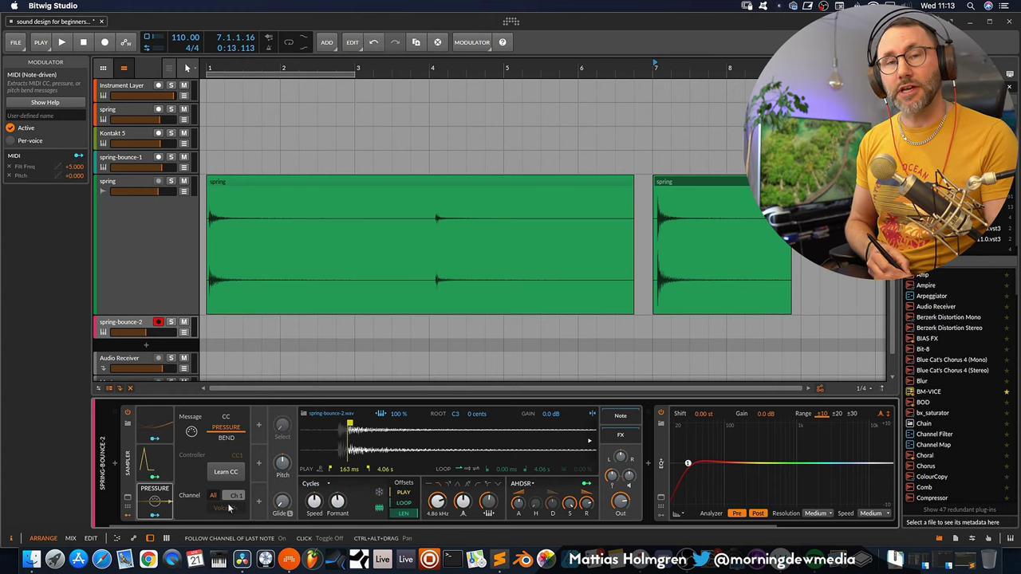
# - Add an LFO modulator and route it to the Sampler's Pitch at +0.250
pyautogui.click(256, 427)
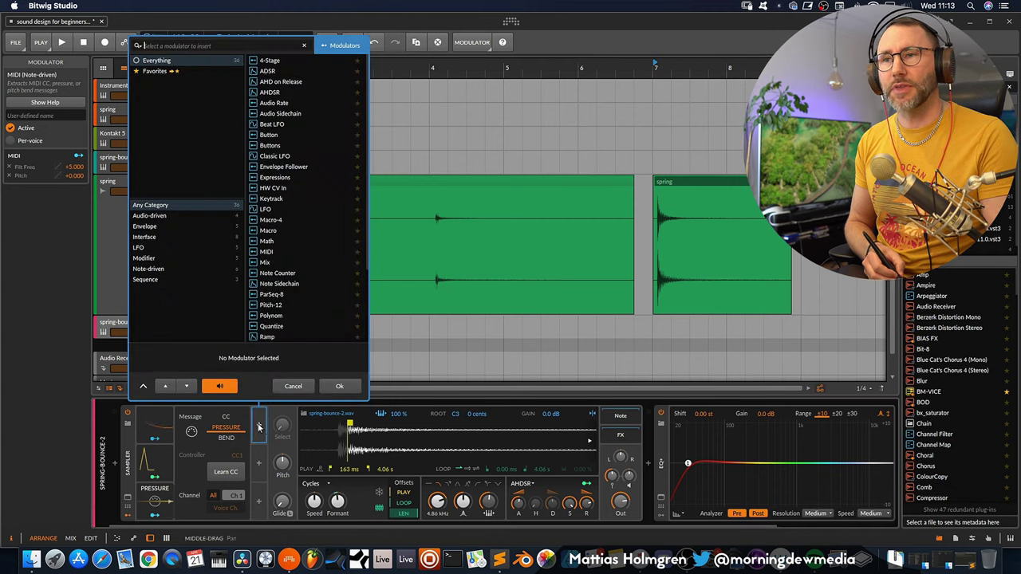
pyautogui.click(281, 209)
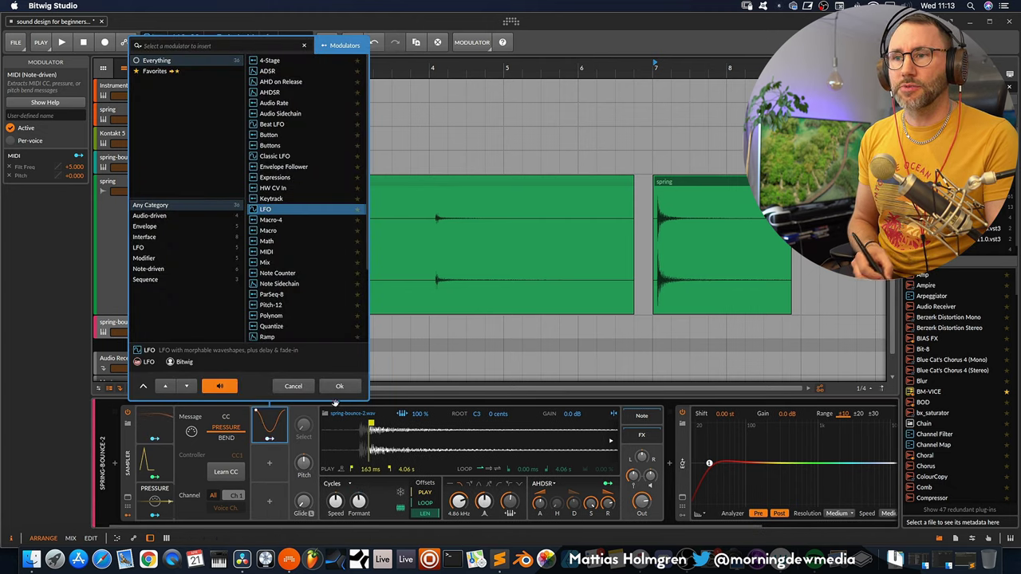
pyautogui.click(339, 386)
pyautogui.click(270, 440)
pyautogui.moveTo(304, 462); pyautogui.dragTo(304, 457)
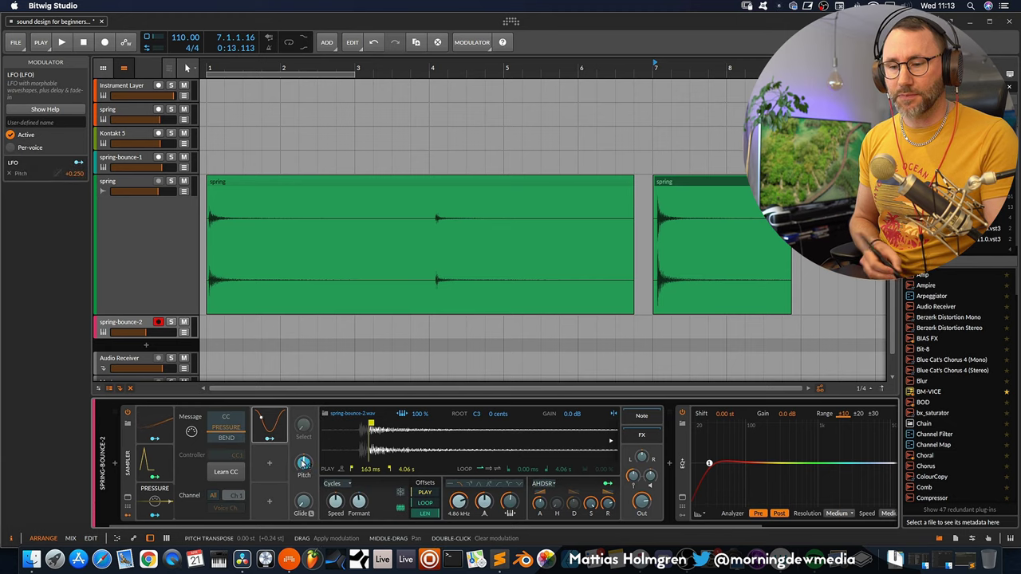
pyautogui.click(271, 439)
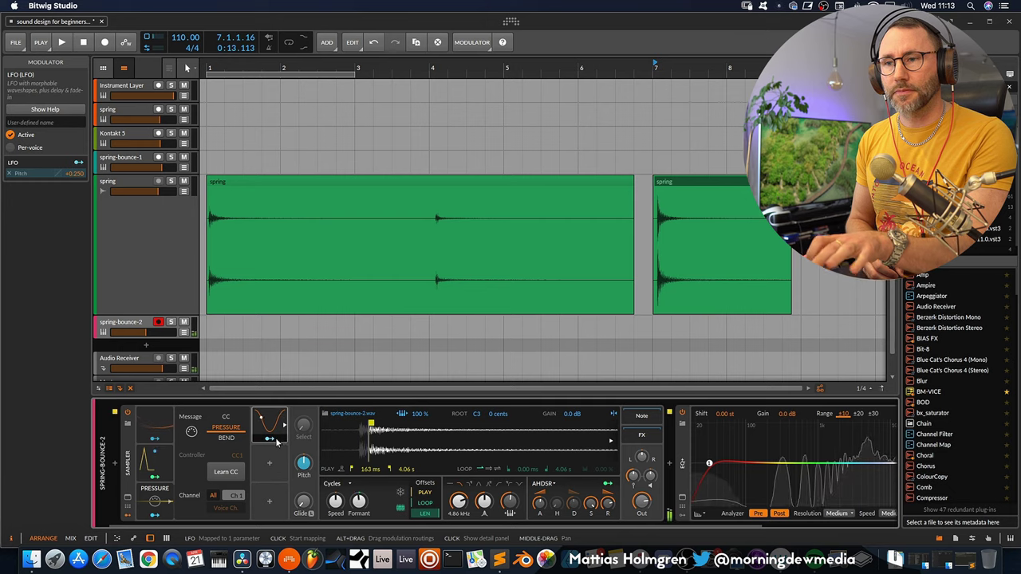
# - Raise the LFO's rate to 4.60 Hz for a faster vibrato
pyautogui.click(275, 434)
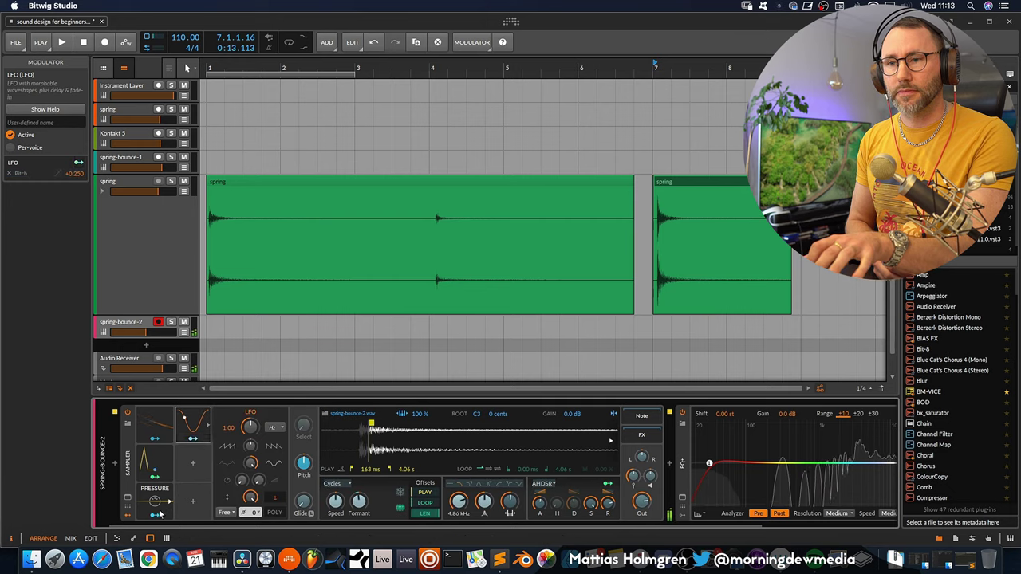
pyautogui.click(196, 424)
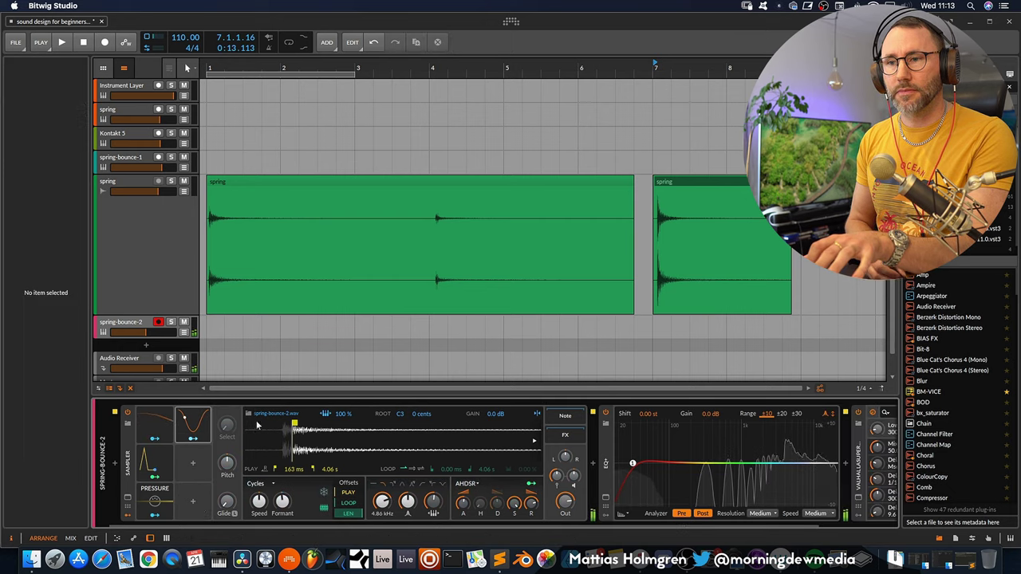
pyautogui.click(196, 424)
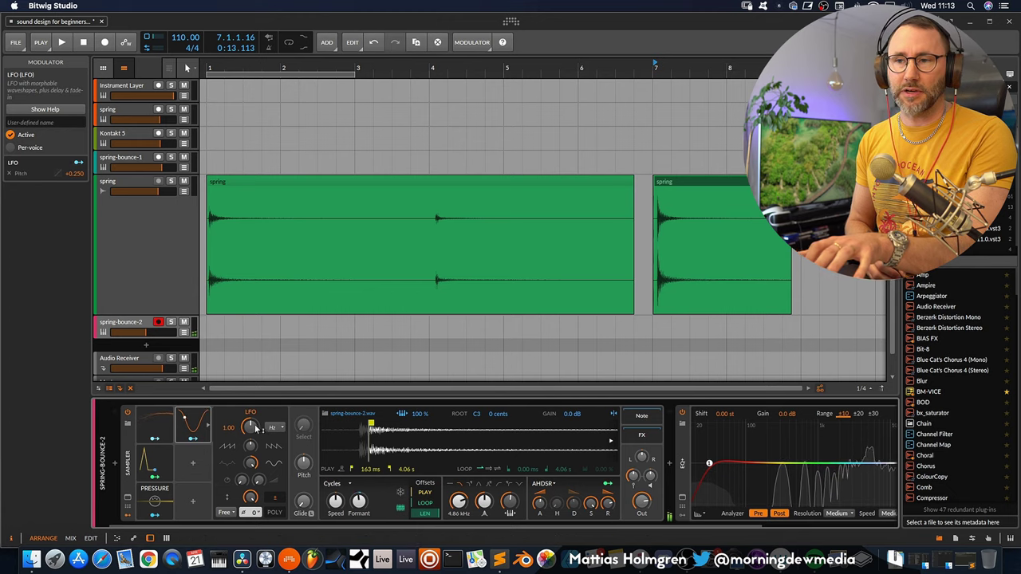
pyautogui.moveTo(229, 428); pyautogui.dragTo(252, 426)
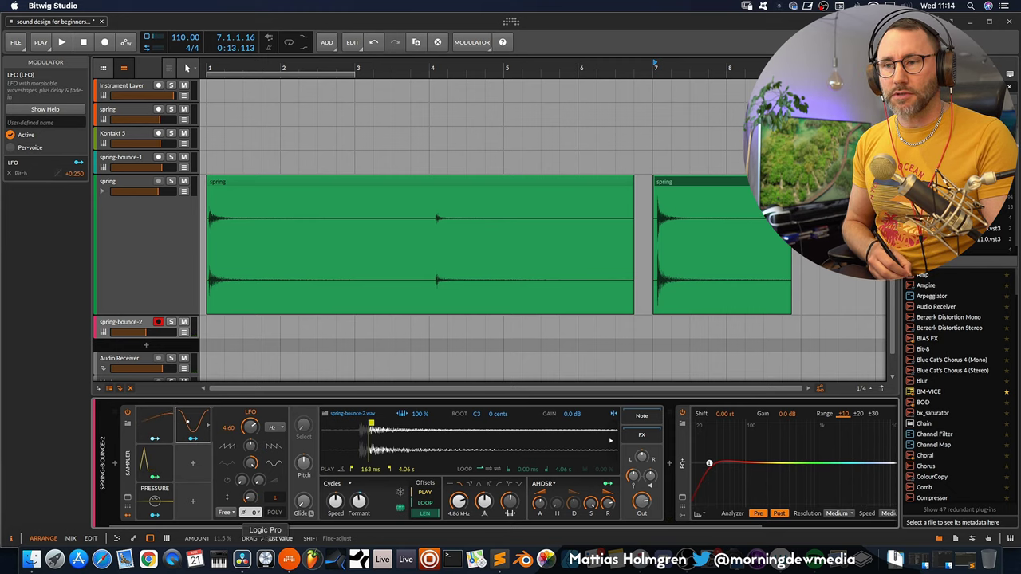
pyautogui.click(155, 497)
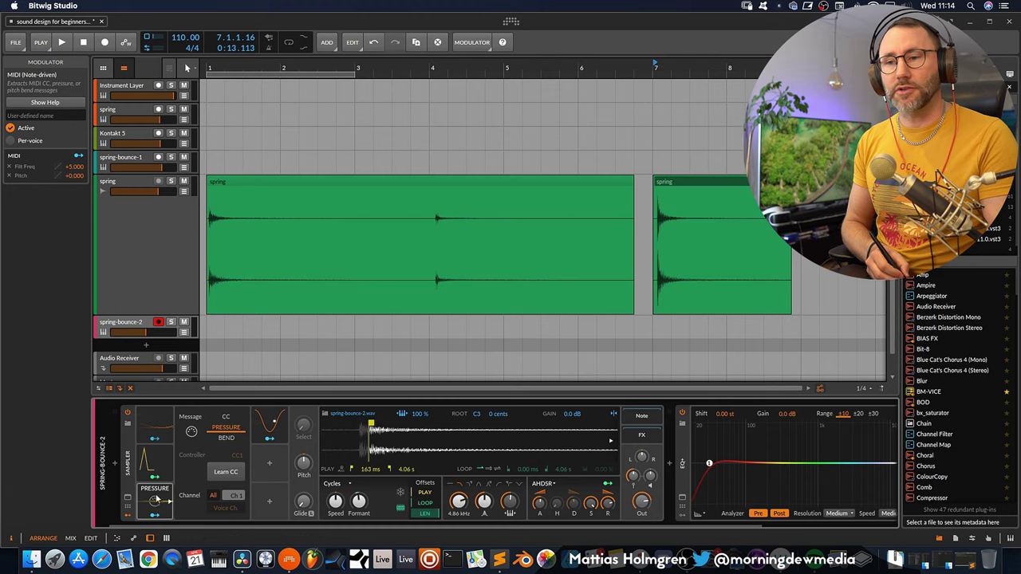
pyautogui.click(275, 423)
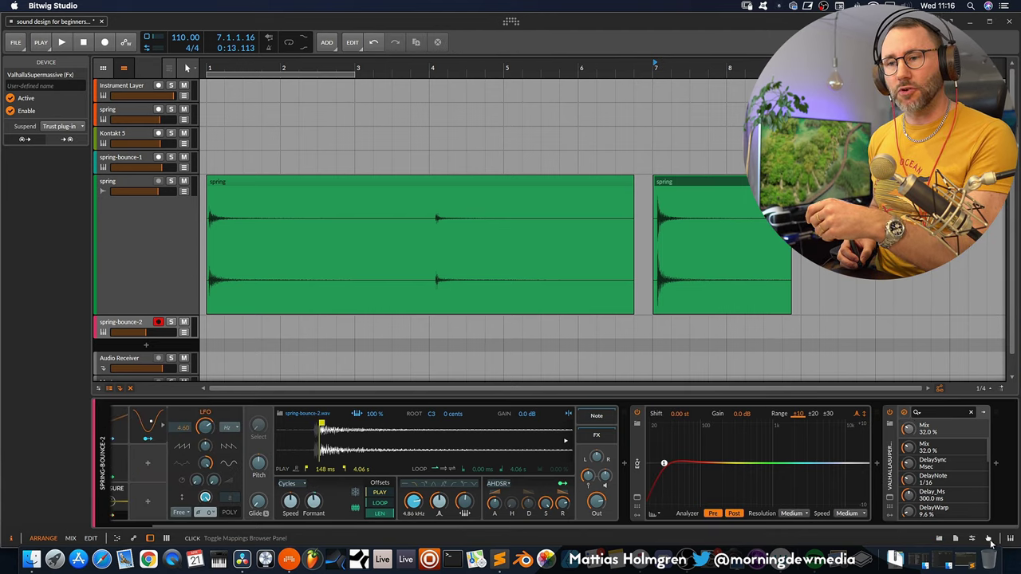
# - Learn a controller knob for Valhalla Supermassive's Mix in the Mappings panel, setting Mix to 3.1%
pyautogui.click(988, 540)
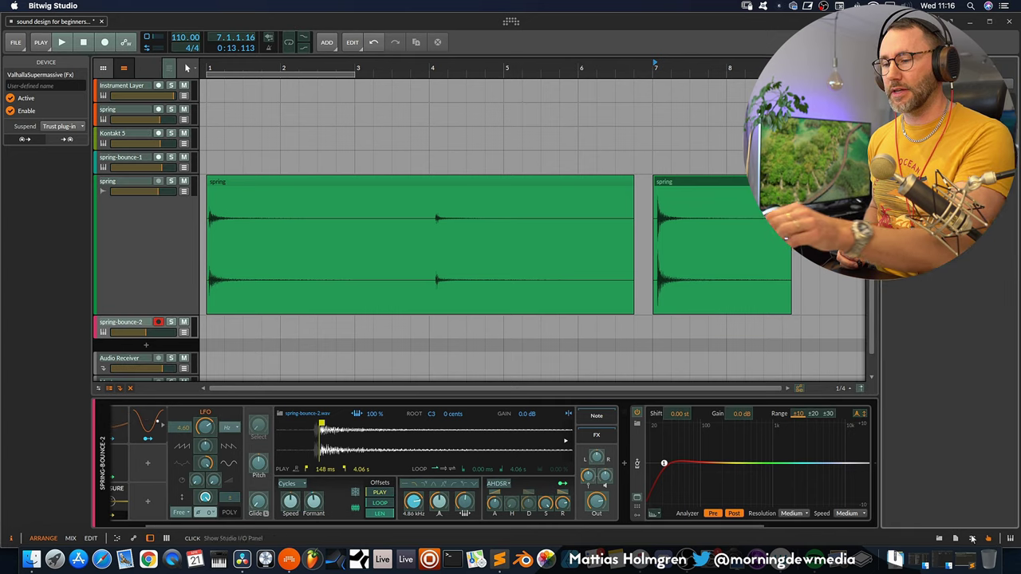
pyautogui.scroll(-3, 785, 430)
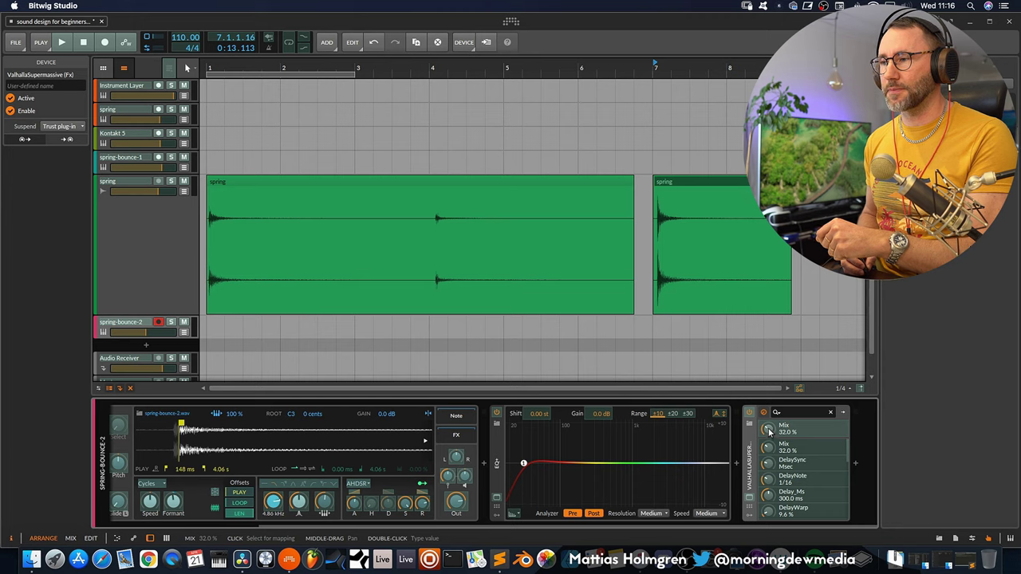
pyautogui.click(770, 431)
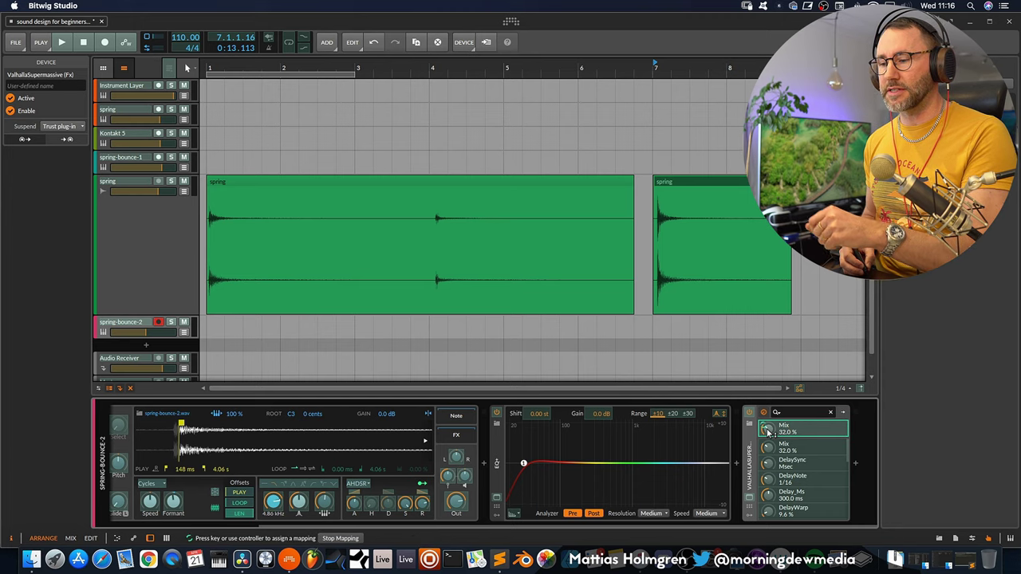
pyautogui.click(762, 439)
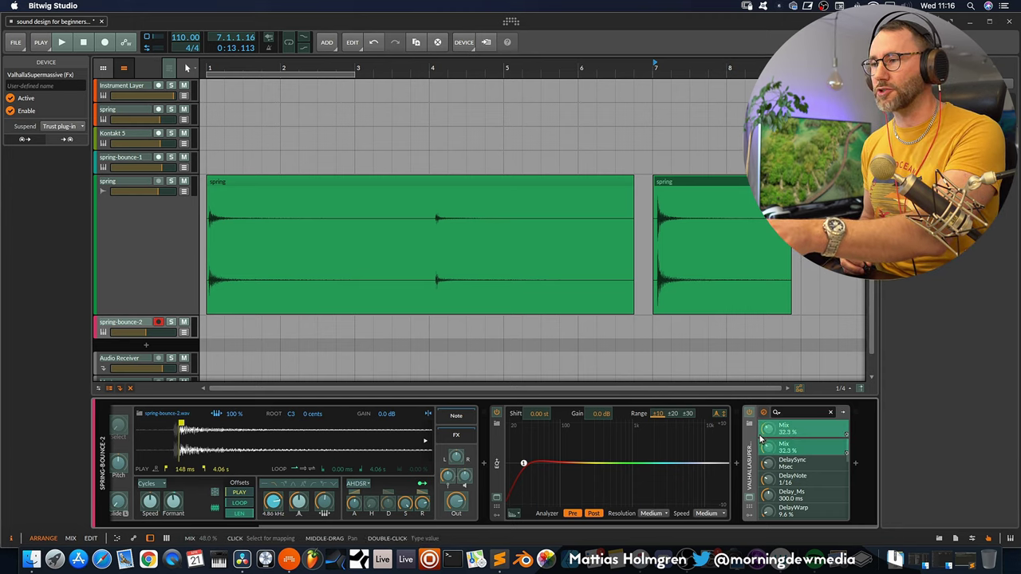
pyautogui.scroll(3, 761, 437)
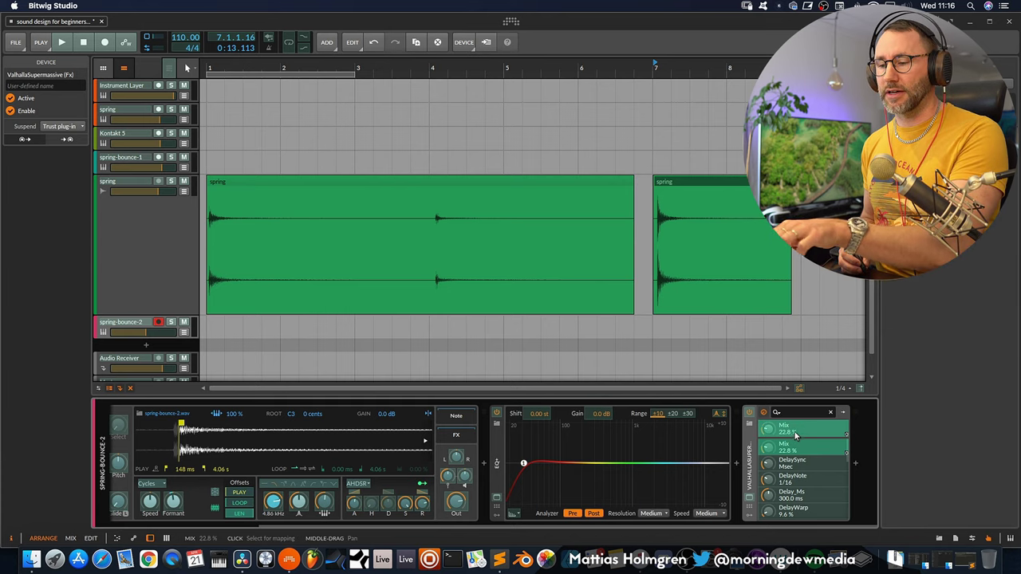
pyautogui.scroll(-7, 792, 431)
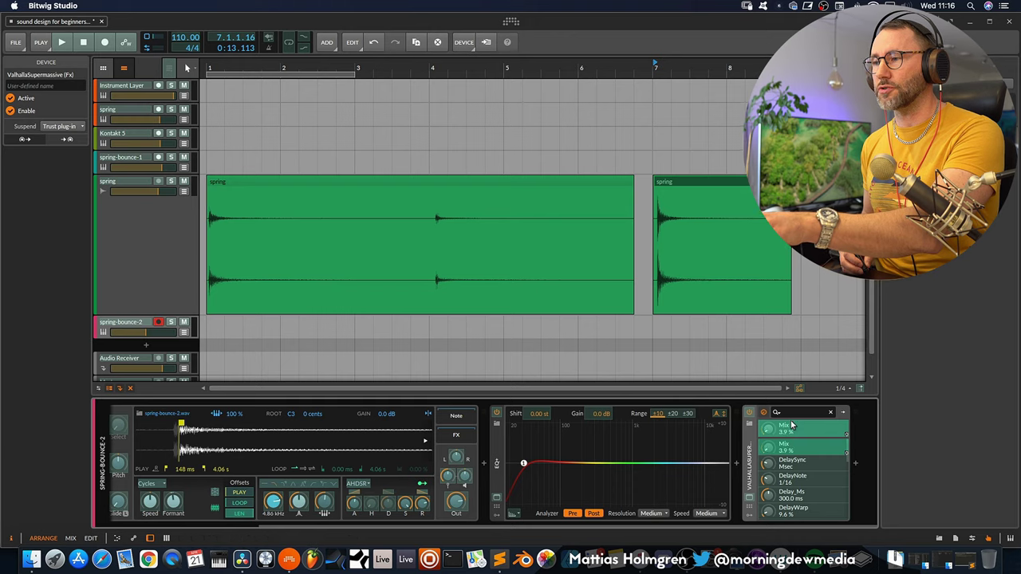
pyautogui.click(989, 541)
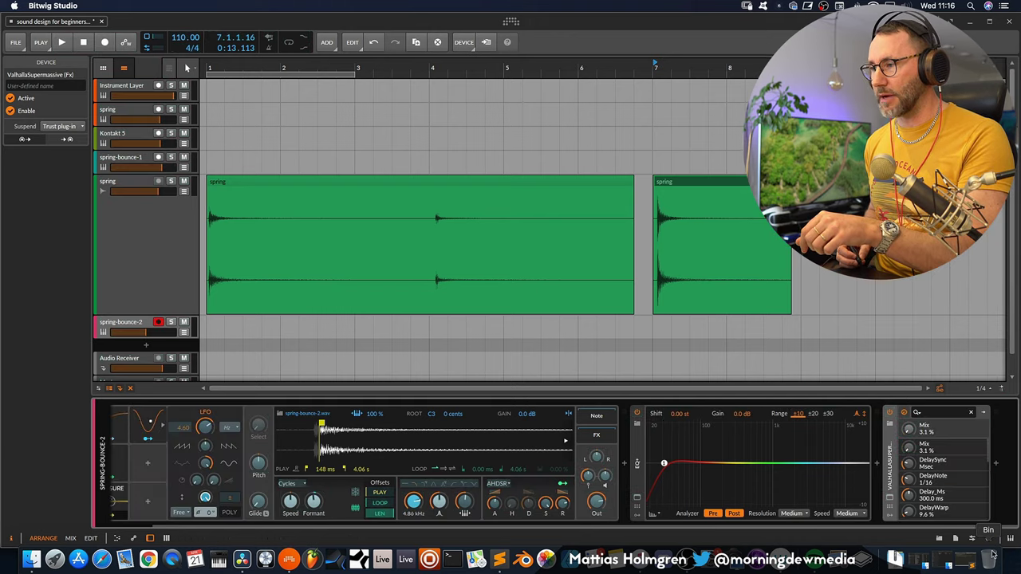